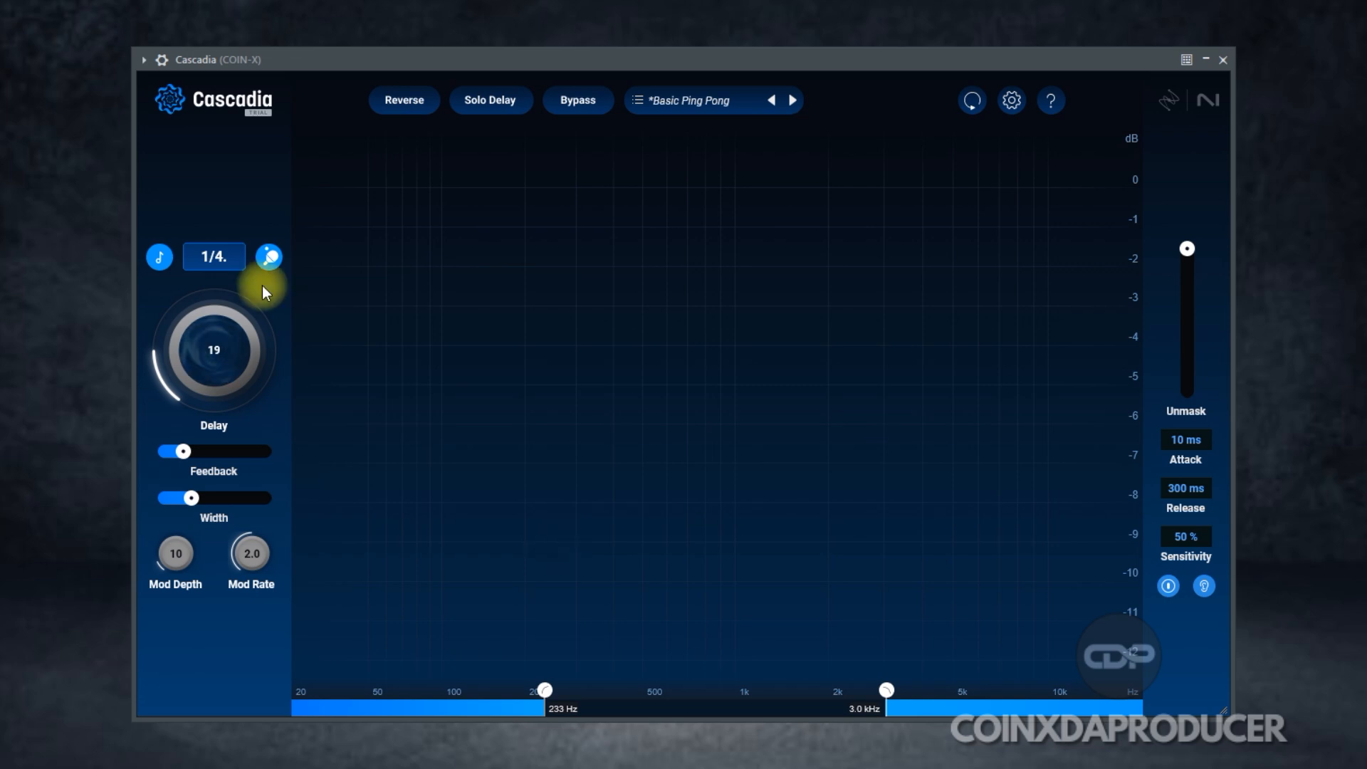
{"action": "left_click", "coordinate": [163, 259]}
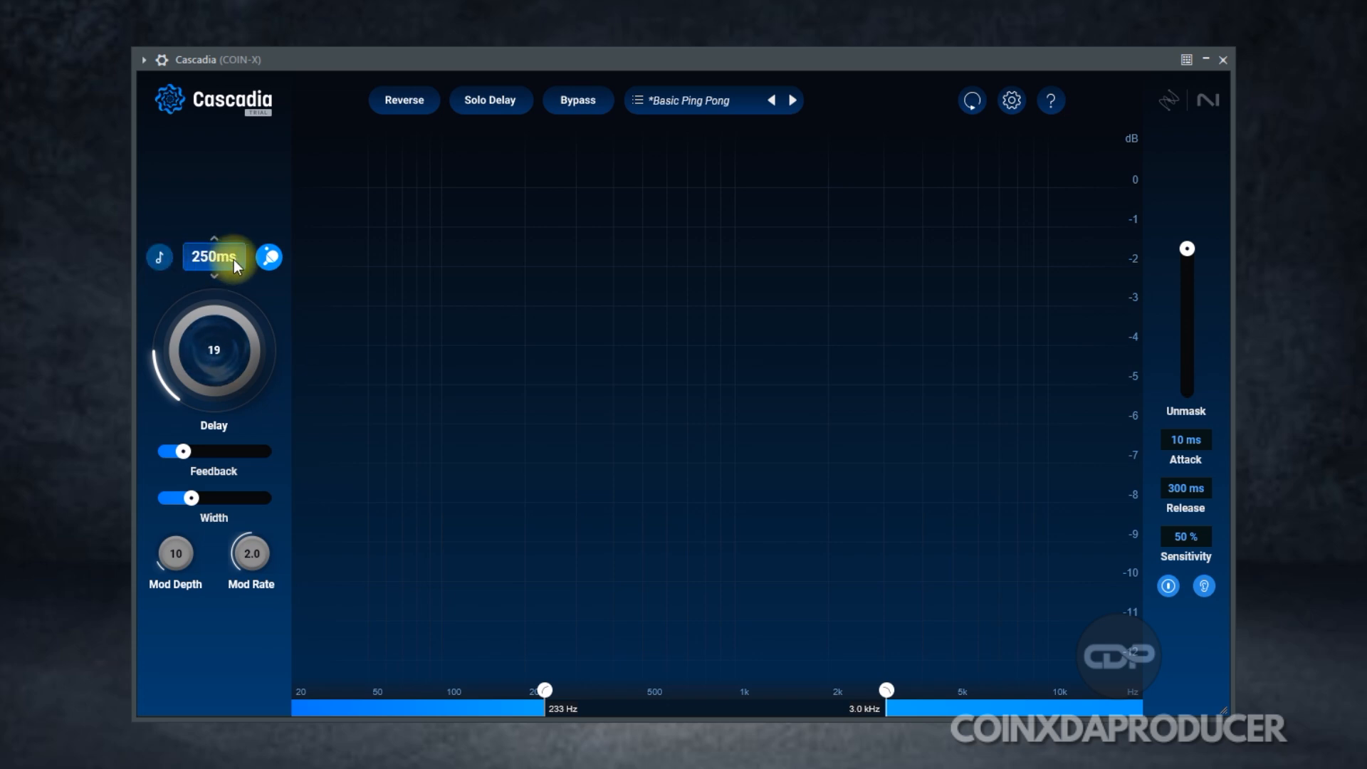
{"action": "left_click", "coordinate": [160, 257]}
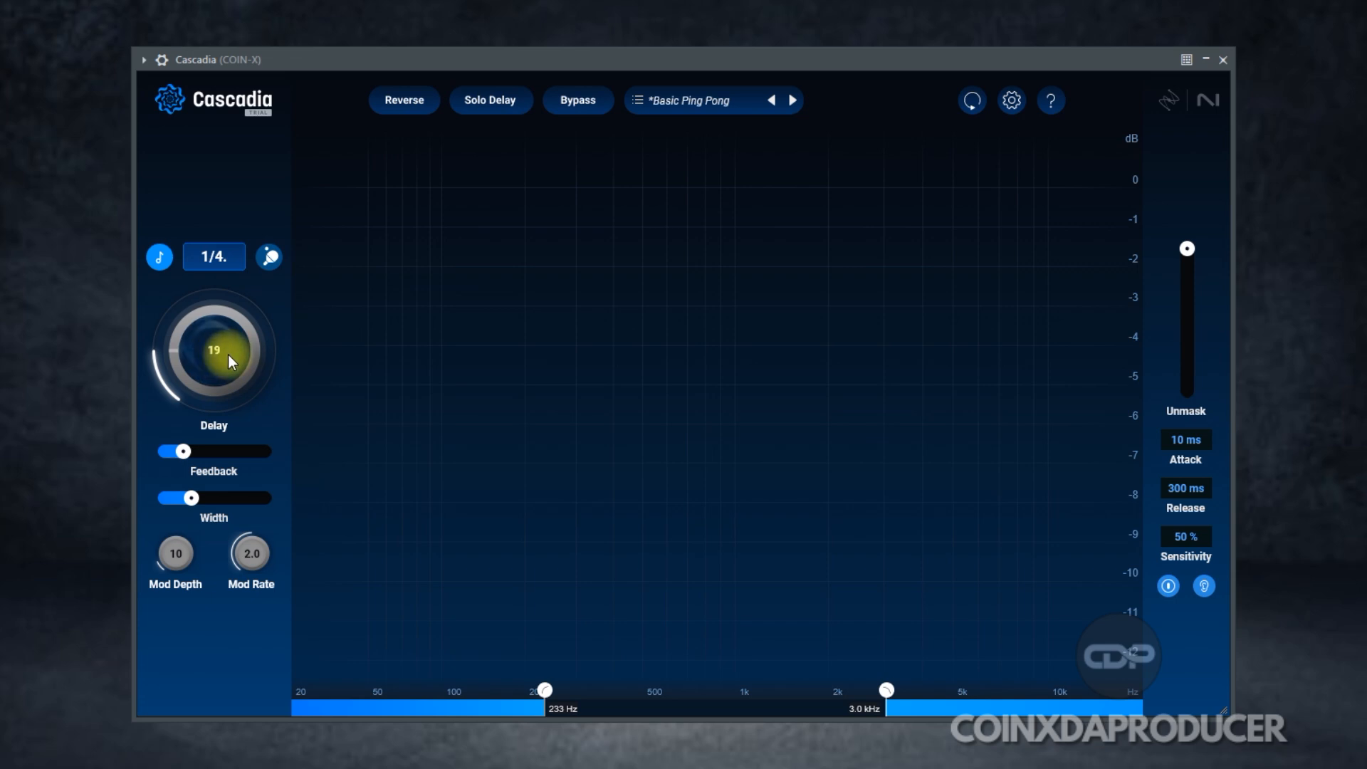
Step: Raise Delay to 23, push Feedback to 100, then pull it back to about 37
{"action": "left_click_drag", "start_coordinate": [178, 352], "coordinate": [186, 448]}
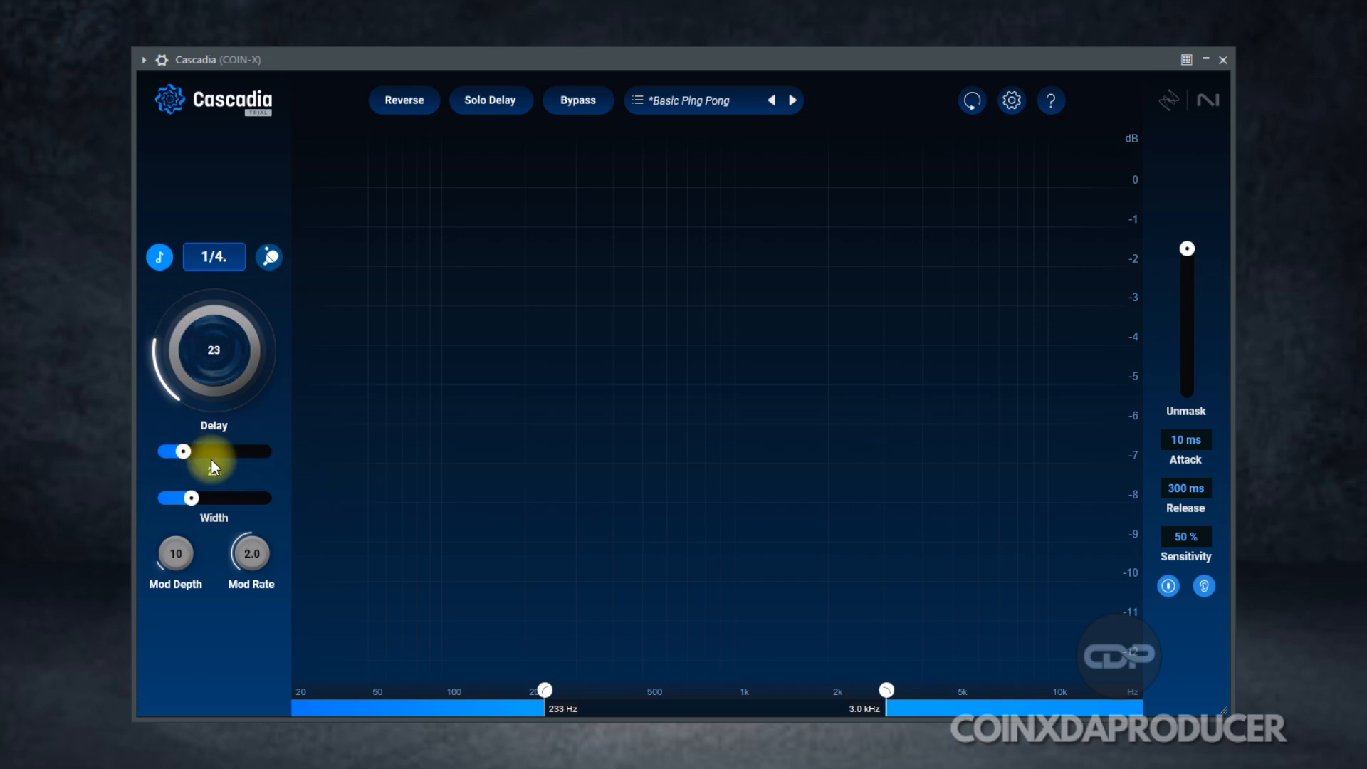
{"action": "left_click_drag", "start_coordinate": [183, 451], "coordinate": [370, 456]}
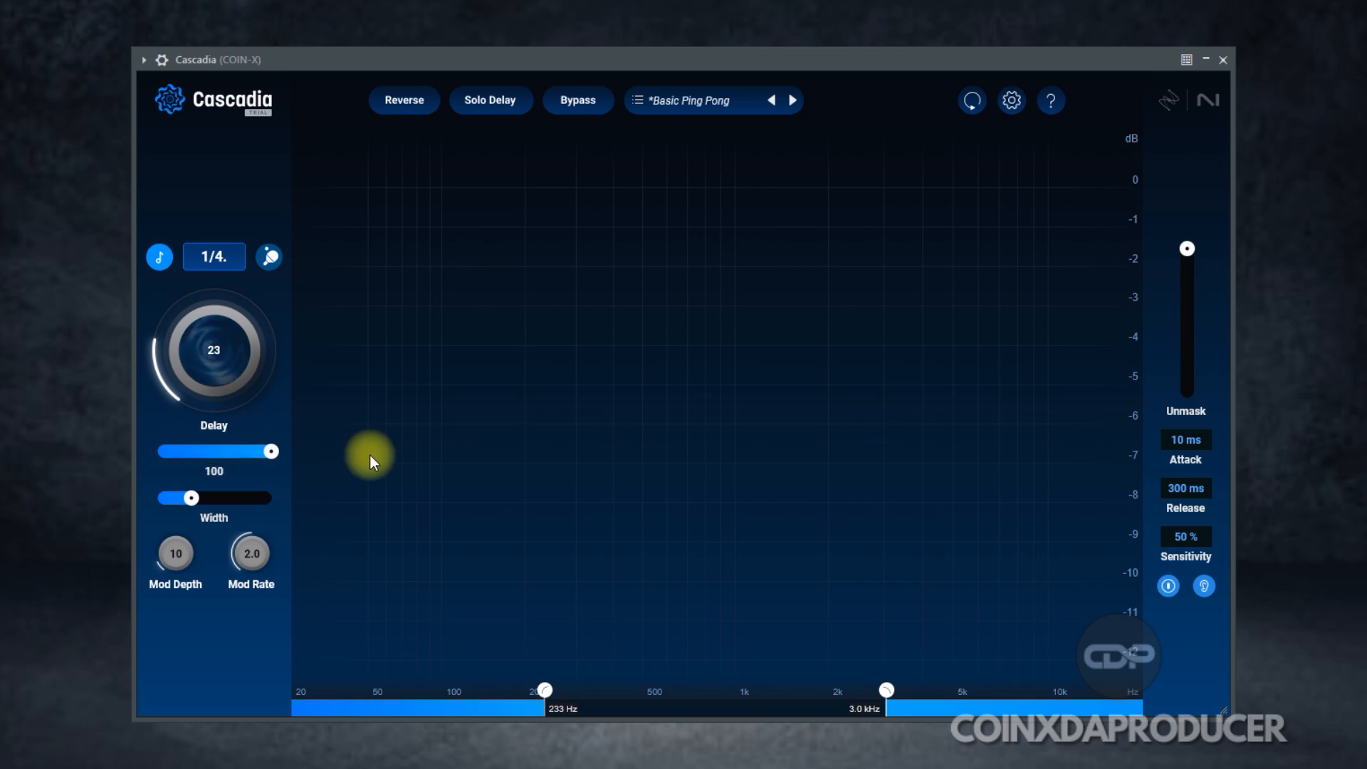
{"action": "left_click_drag", "start_coordinate": [271, 451], "coordinate": [199, 503]}
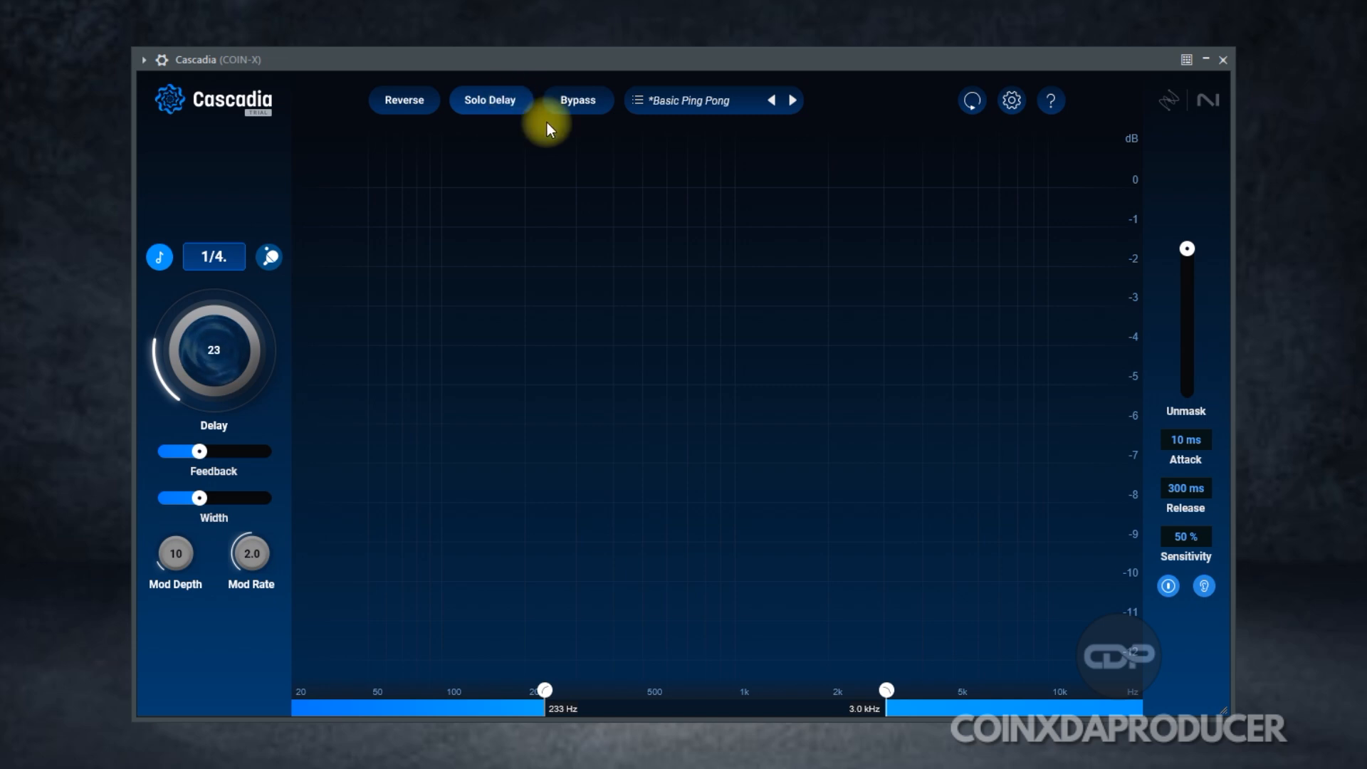
Step: Browse the Classic preset list without changing presets, then open the Options window
{"action": "left_click", "coordinate": [698, 99]}
{"action": "scroll", "coordinate": [783, 355], "scroll_direction": "up", "scroll_amount": 10}
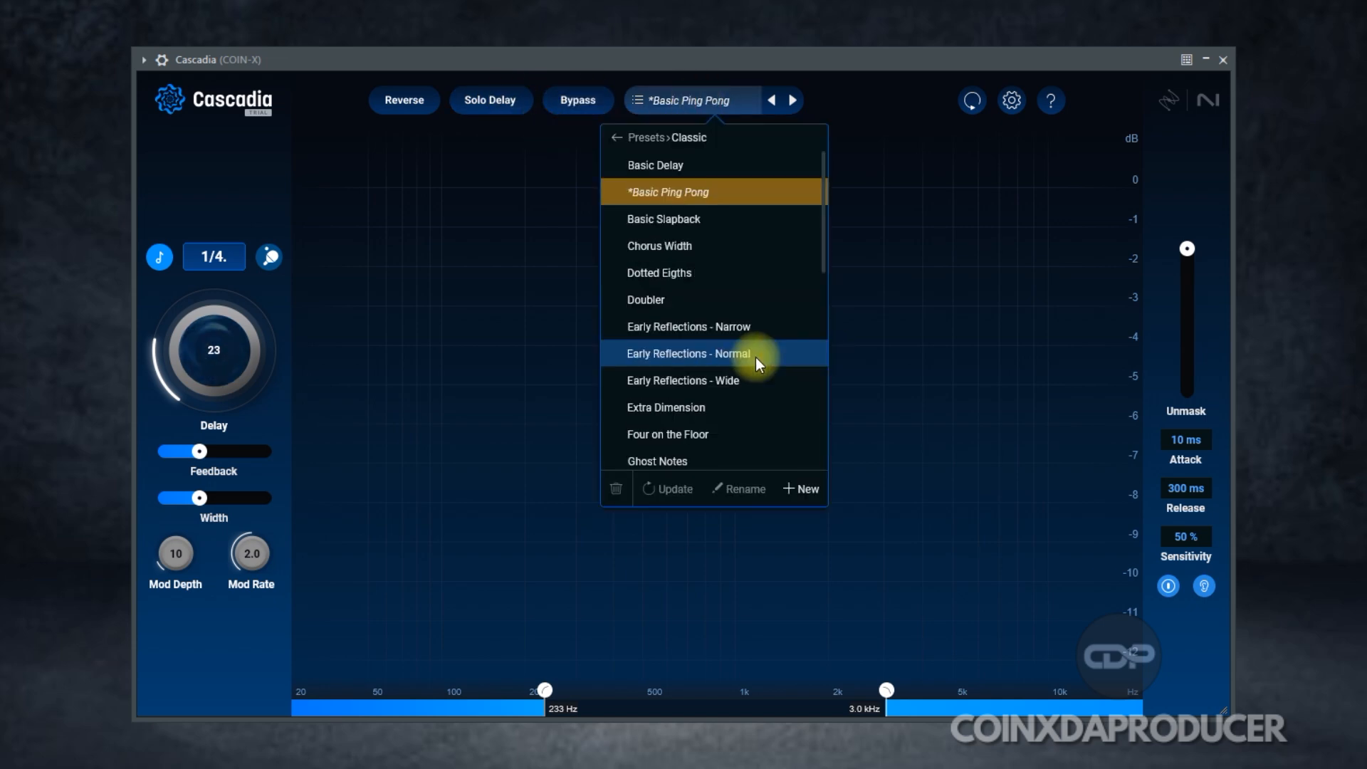
{"action": "left_click", "coordinate": [886, 230]}
{"action": "left_click", "coordinate": [1011, 101]}
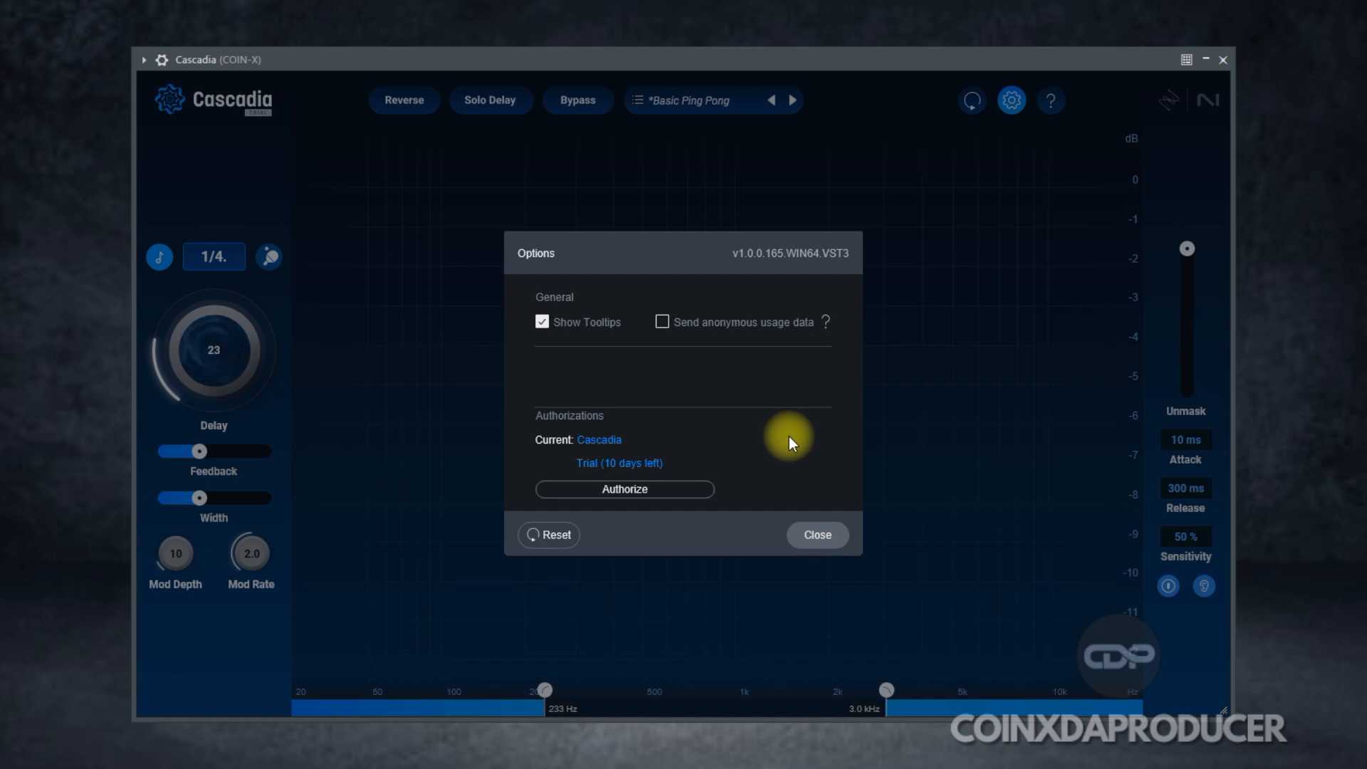
Step: Turn Show Tooltips off and back on in Options, leaving it enabled, and close the window
{"action": "left_click", "coordinate": [817, 535]}
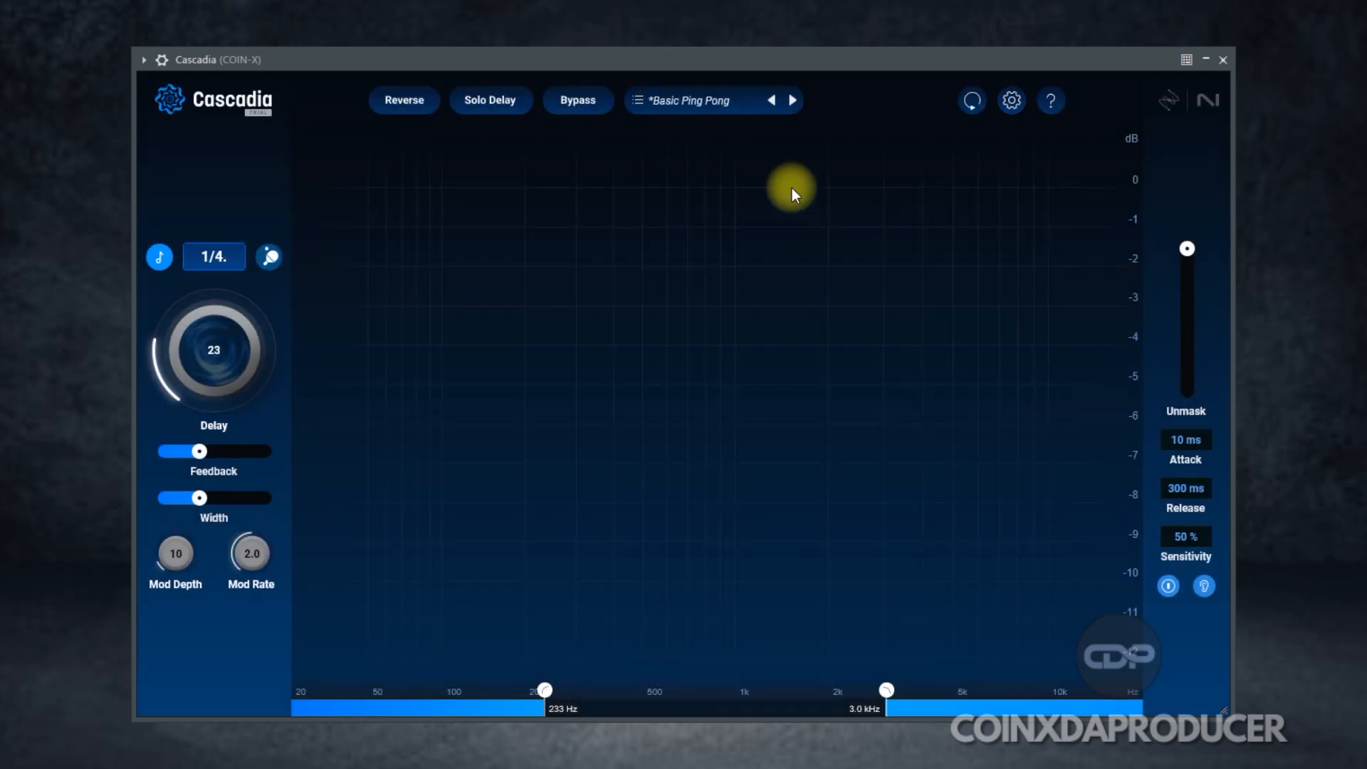
{"action": "left_click", "coordinate": [1012, 100]}
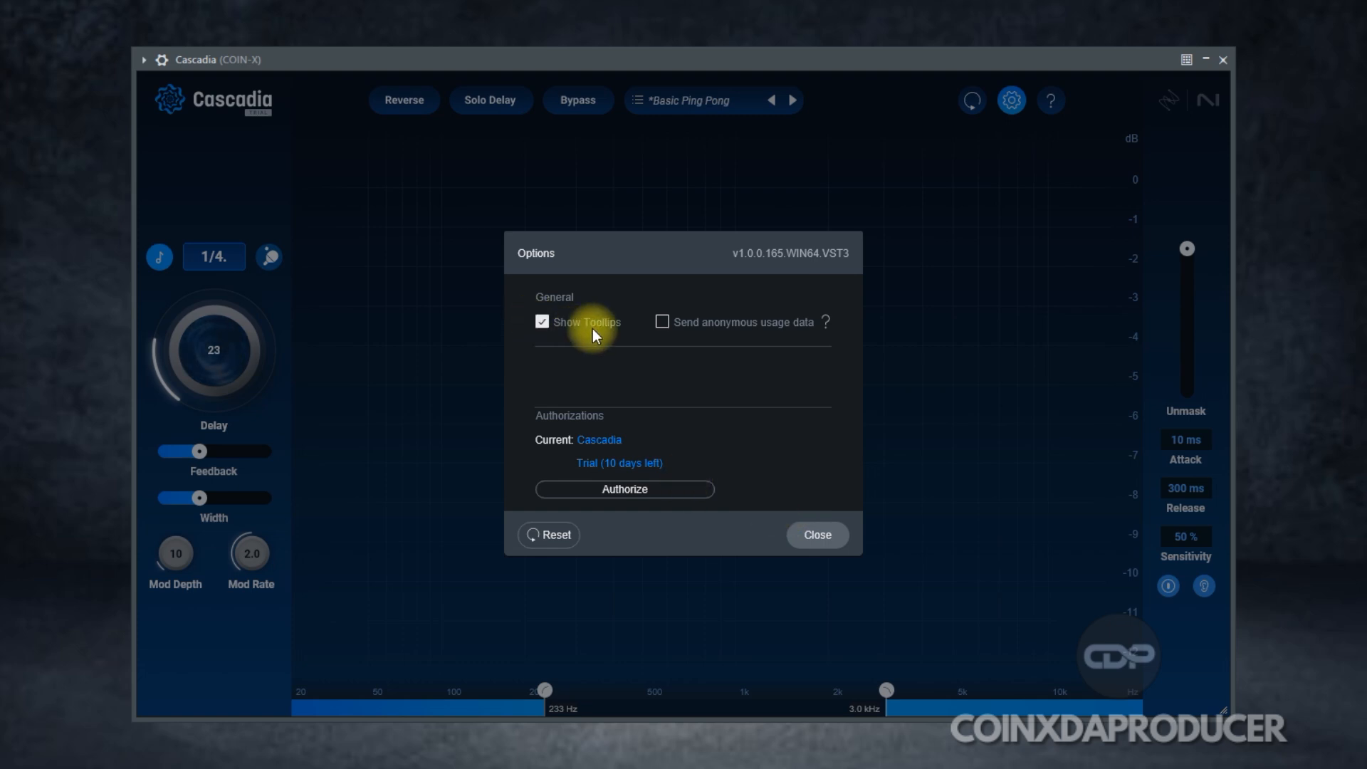
{"action": "left_click", "coordinate": [541, 322]}
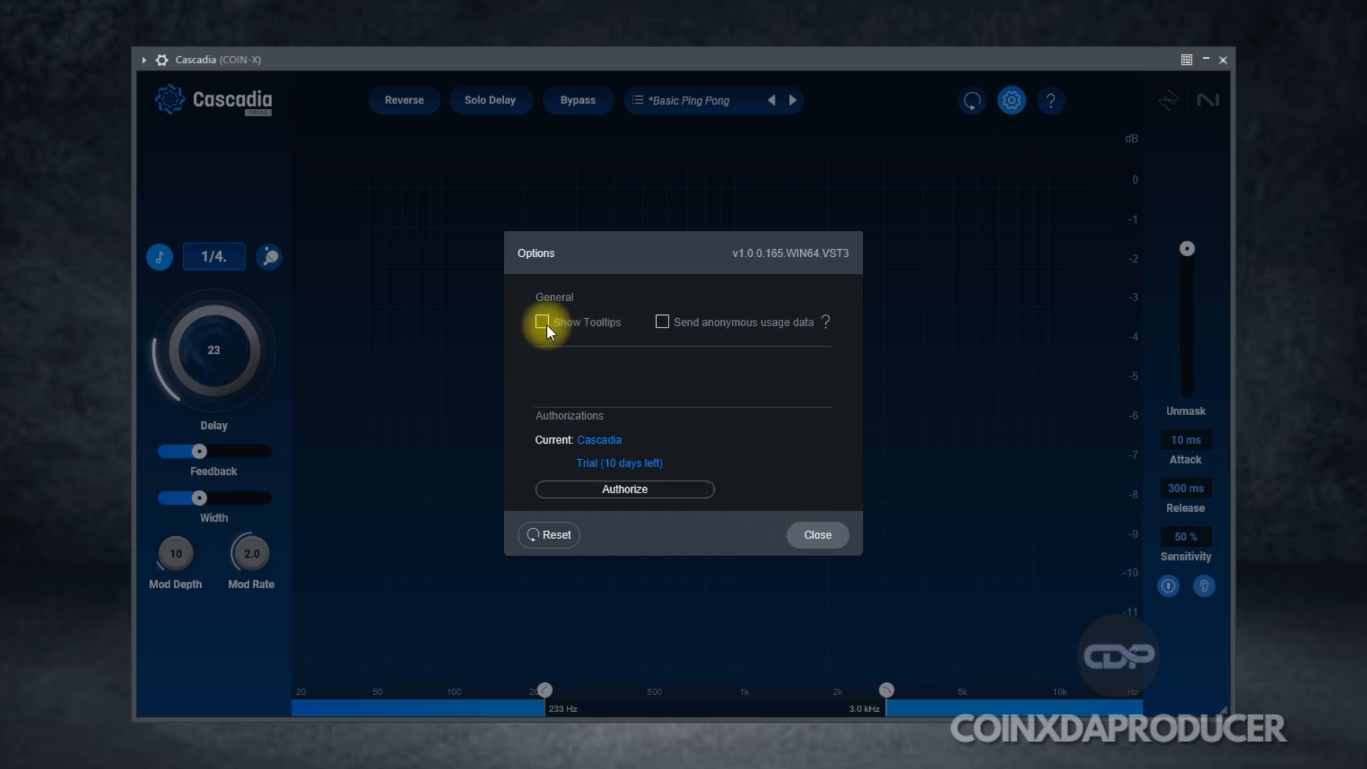
{"action": "left_click", "coordinate": [543, 323]}
{"action": "left_click", "coordinate": [818, 535]}
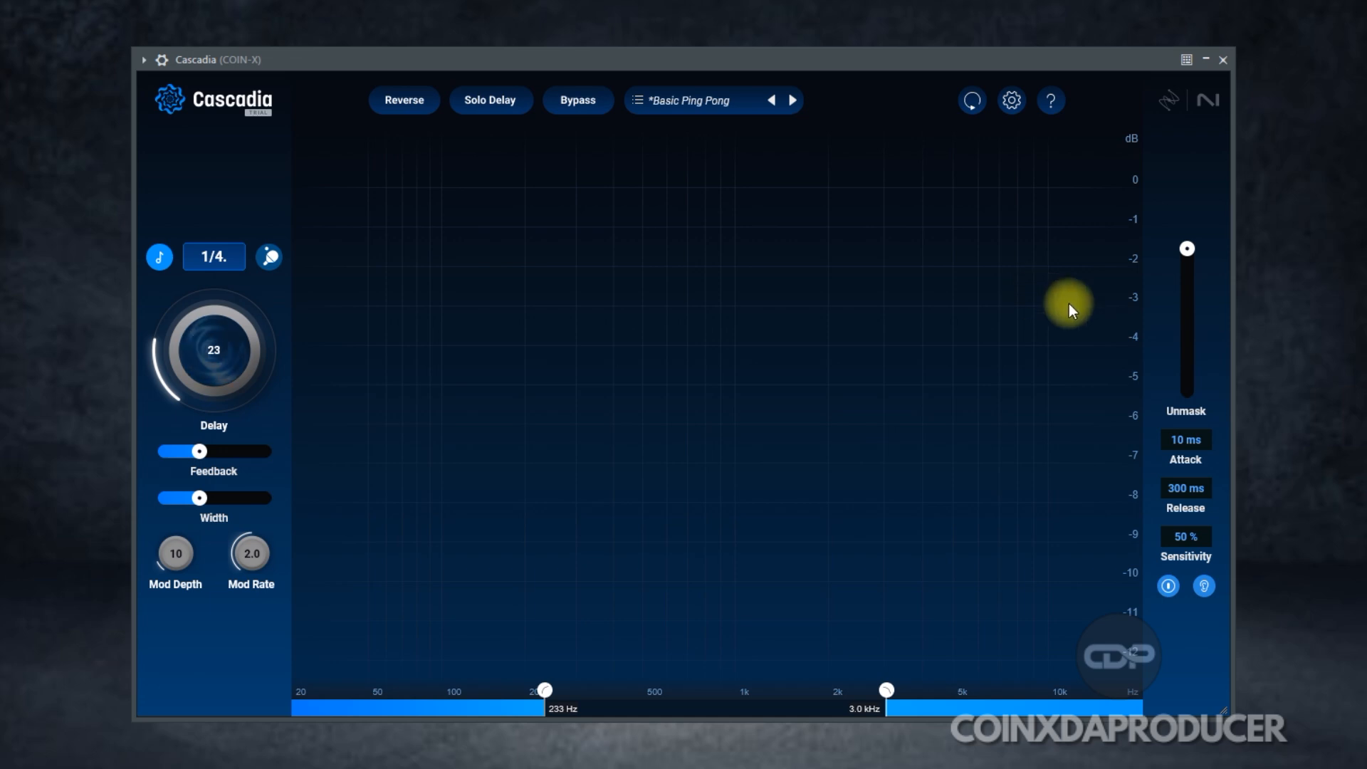
{"action": "mouse_move", "coordinate": [1186, 249]}
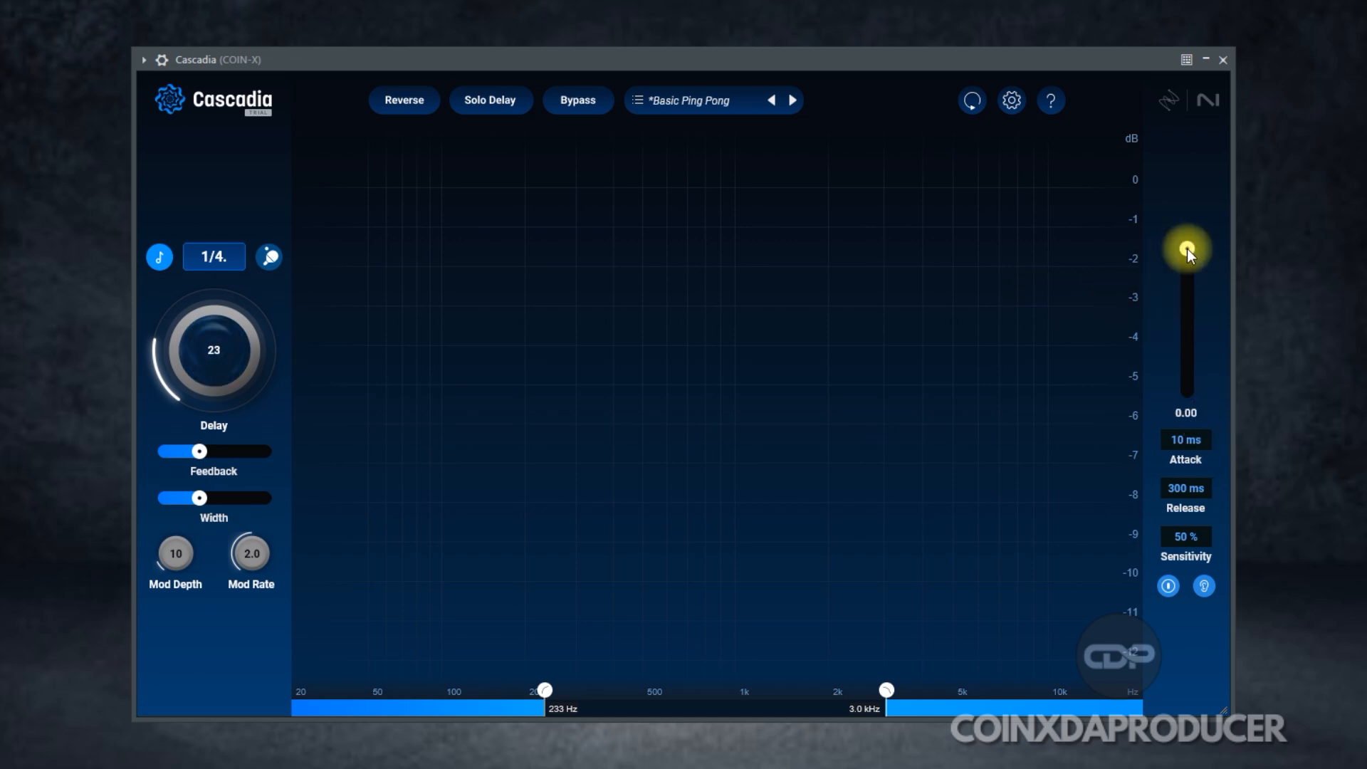
{"action": "left_click_drag", "start_coordinate": [1187, 249], "coordinate": [1190, 272]}
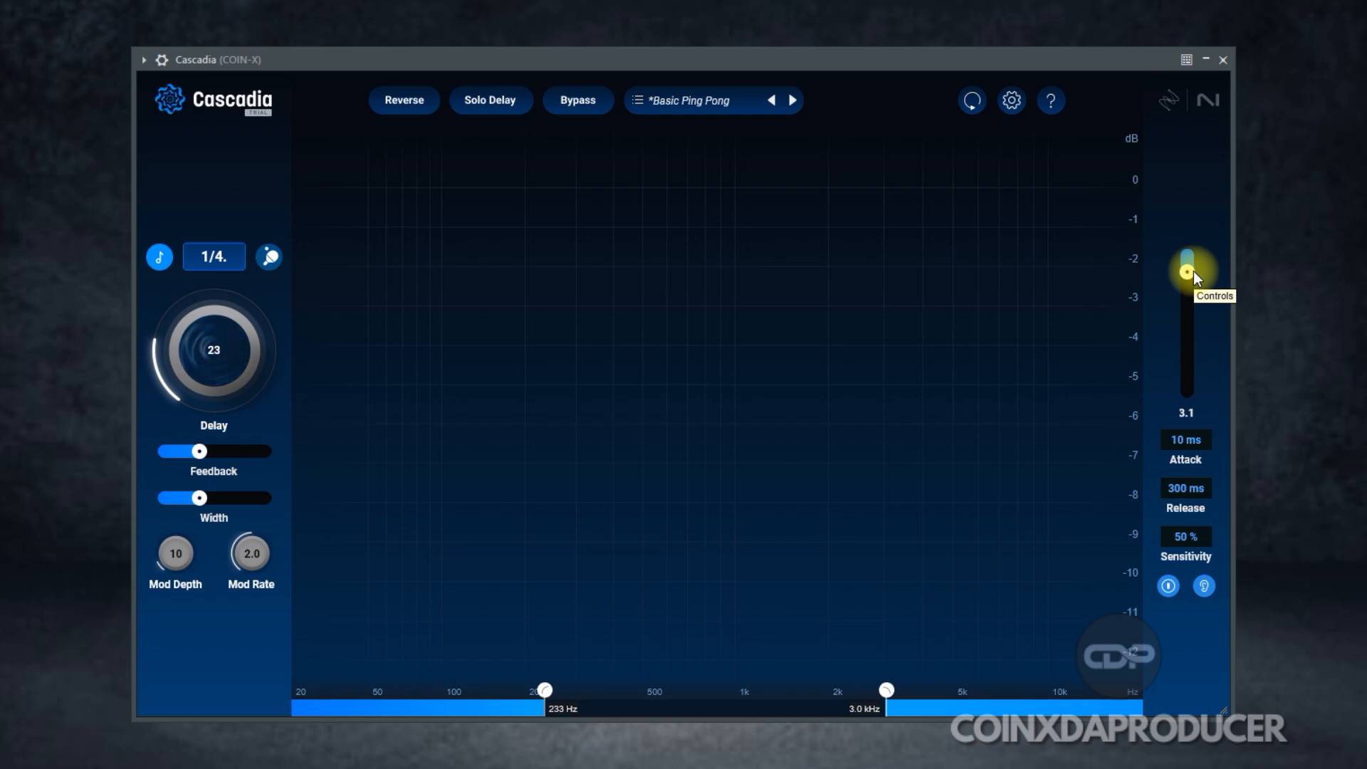
{"action": "mouse_move", "coordinate": [1189, 275]}
{"action": "left_mouse_down"}
{"action": "mouse_move", "coordinate": [1195, 353]}
{"action": "mouse_move", "coordinate": [1191, 249]}
{"action": "left_mouse_up"}
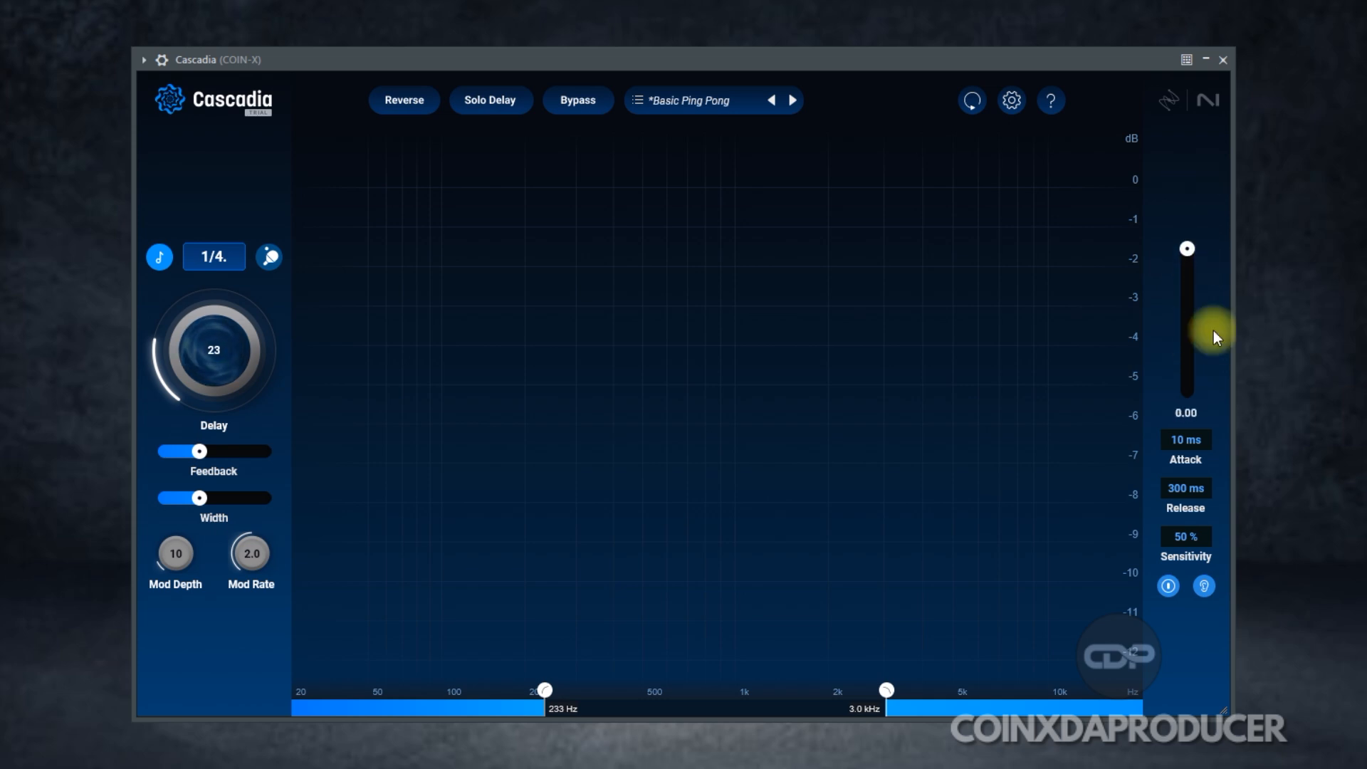
{"action": "left_click", "coordinate": [1170, 585]}
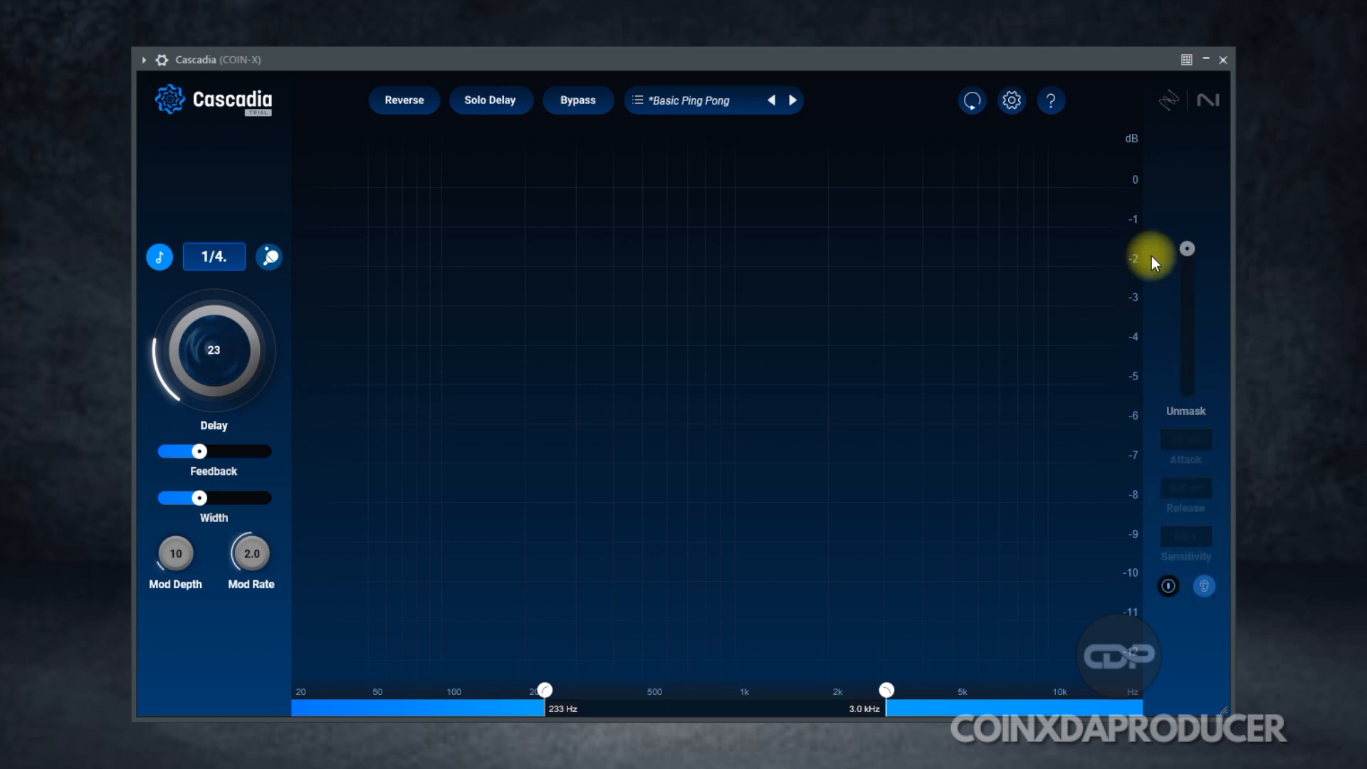
Step: Switch the Unmask power button back on
{"action": "left_click", "coordinate": [1168, 589]}
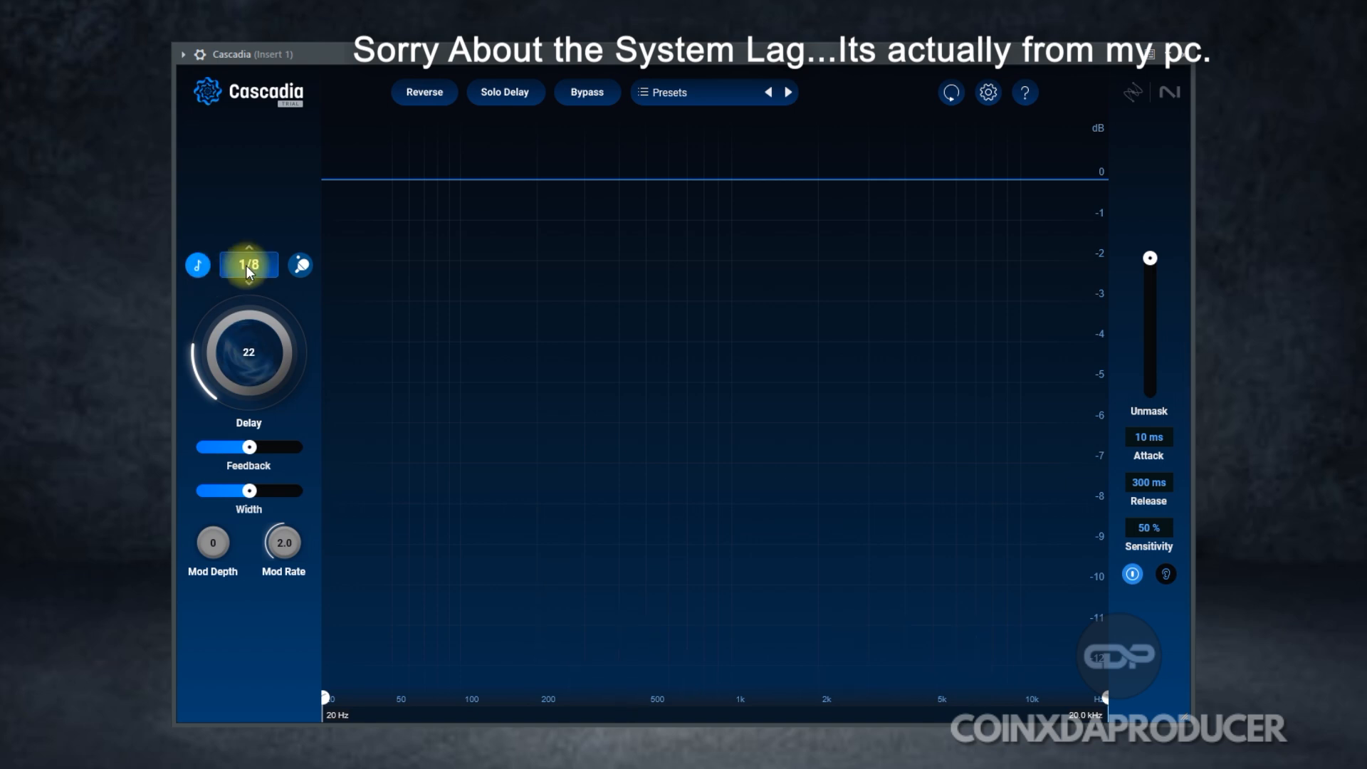
Step: Try 1/16T sync then return to 1/4, lower Delay, cut Feedback to 23, widen stereo to 200 %
{"action": "left_click_drag", "start_coordinate": [245, 265], "coordinate": [251, 352]}
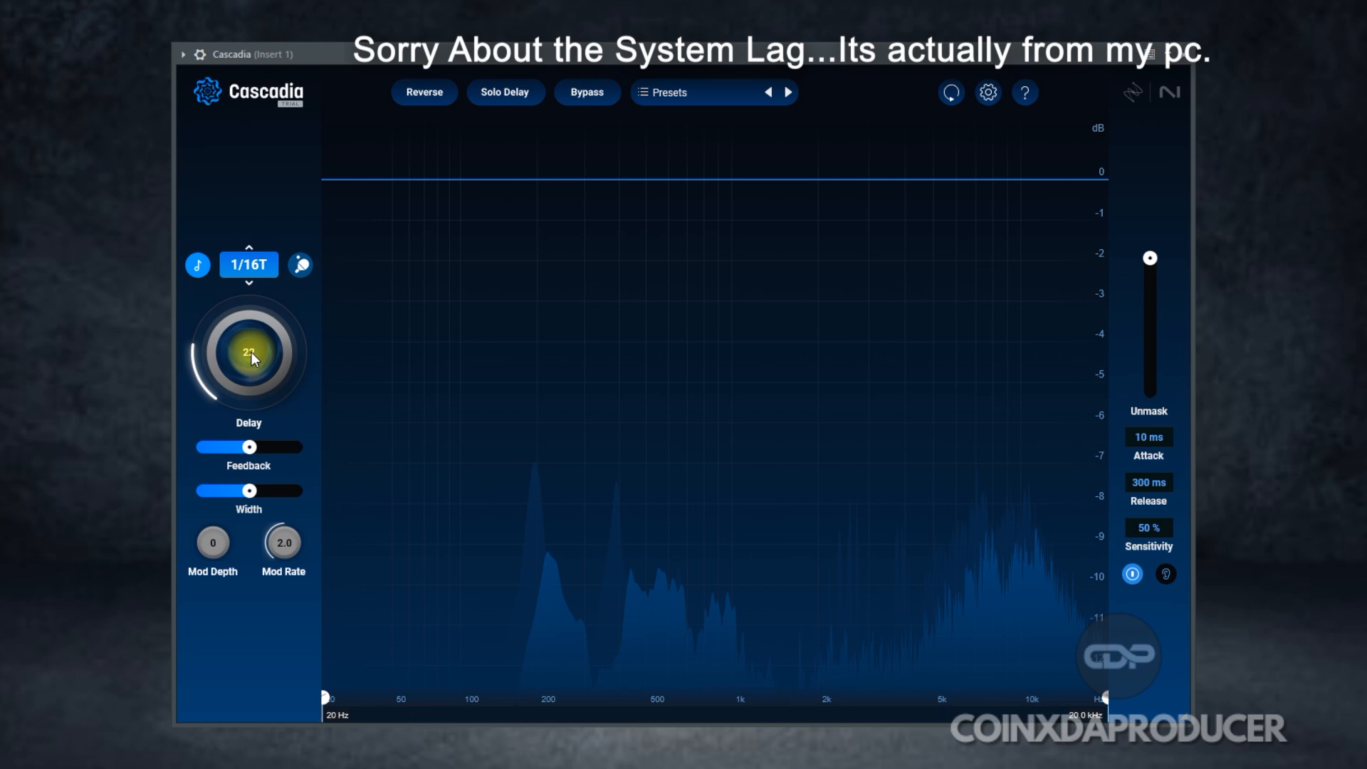
{"action": "left_click_drag", "start_coordinate": [251, 351], "coordinate": [276, 190]}
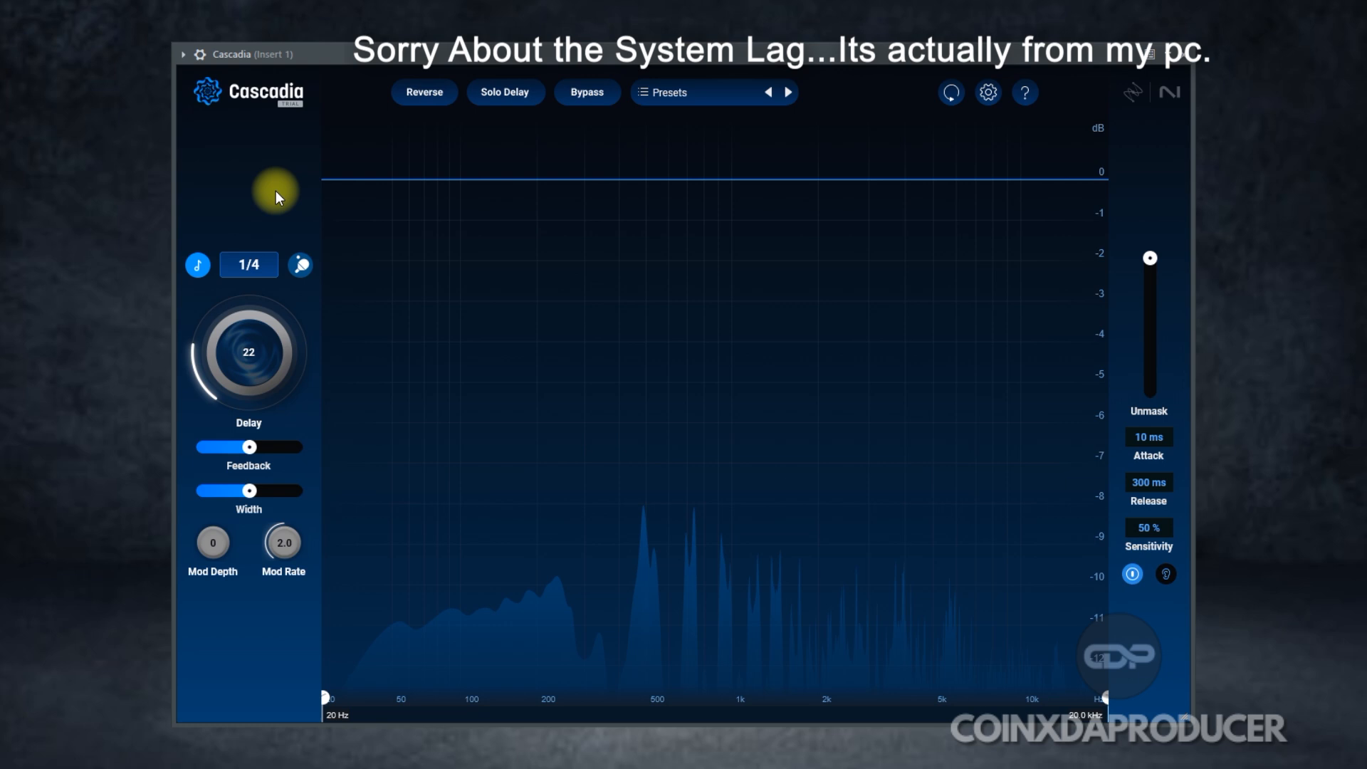
{"action": "left_click_drag", "start_coordinate": [244, 341], "coordinate": [242, 349]}
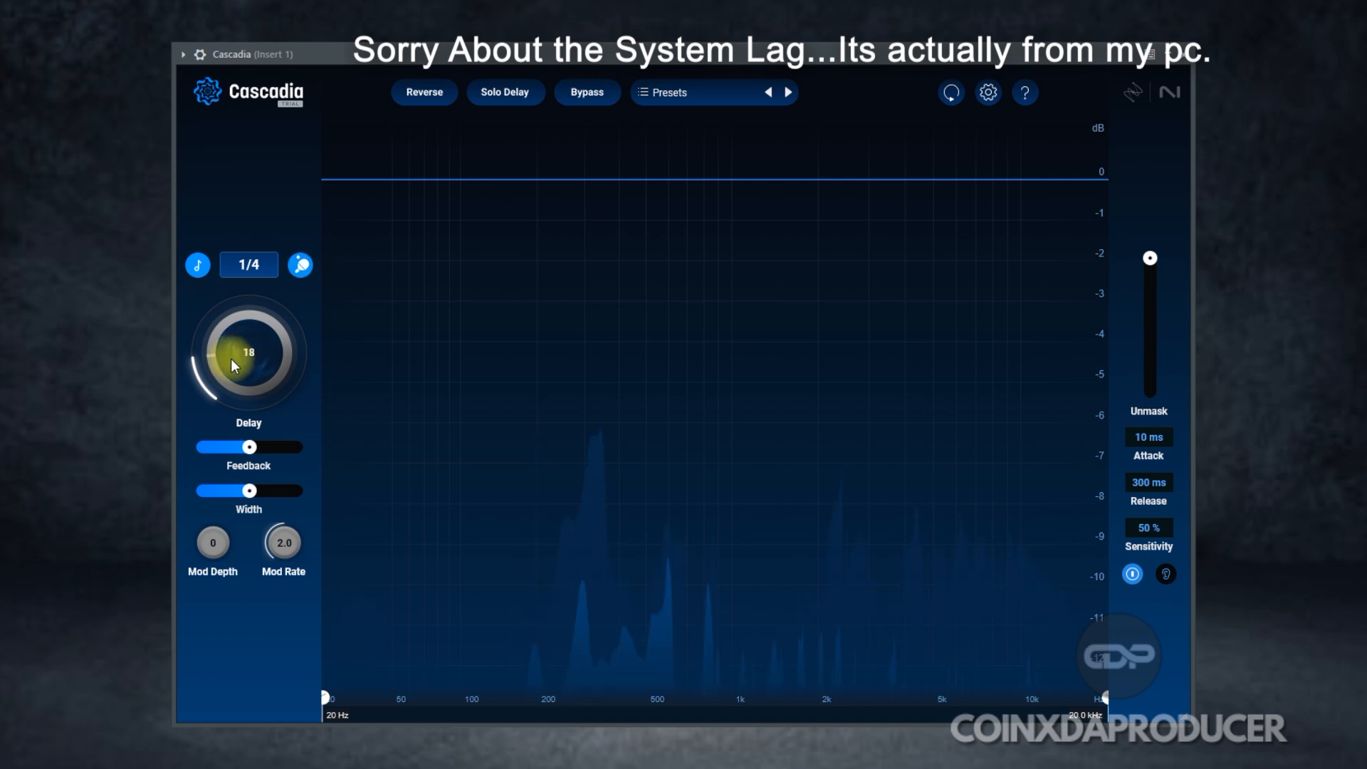
{"action": "left_click_drag", "start_coordinate": [249, 448], "coordinate": [220, 446]}
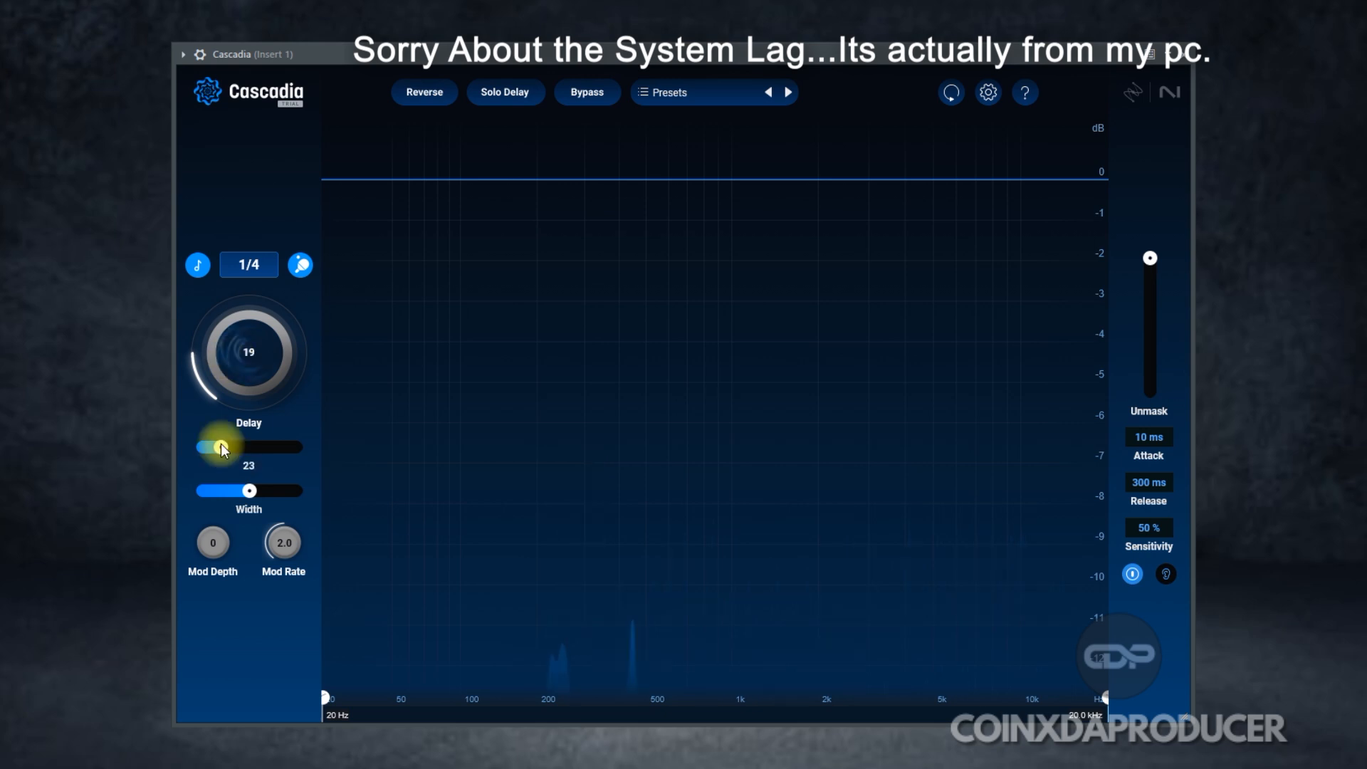
{"action": "left_click", "coordinate": [250, 499]}
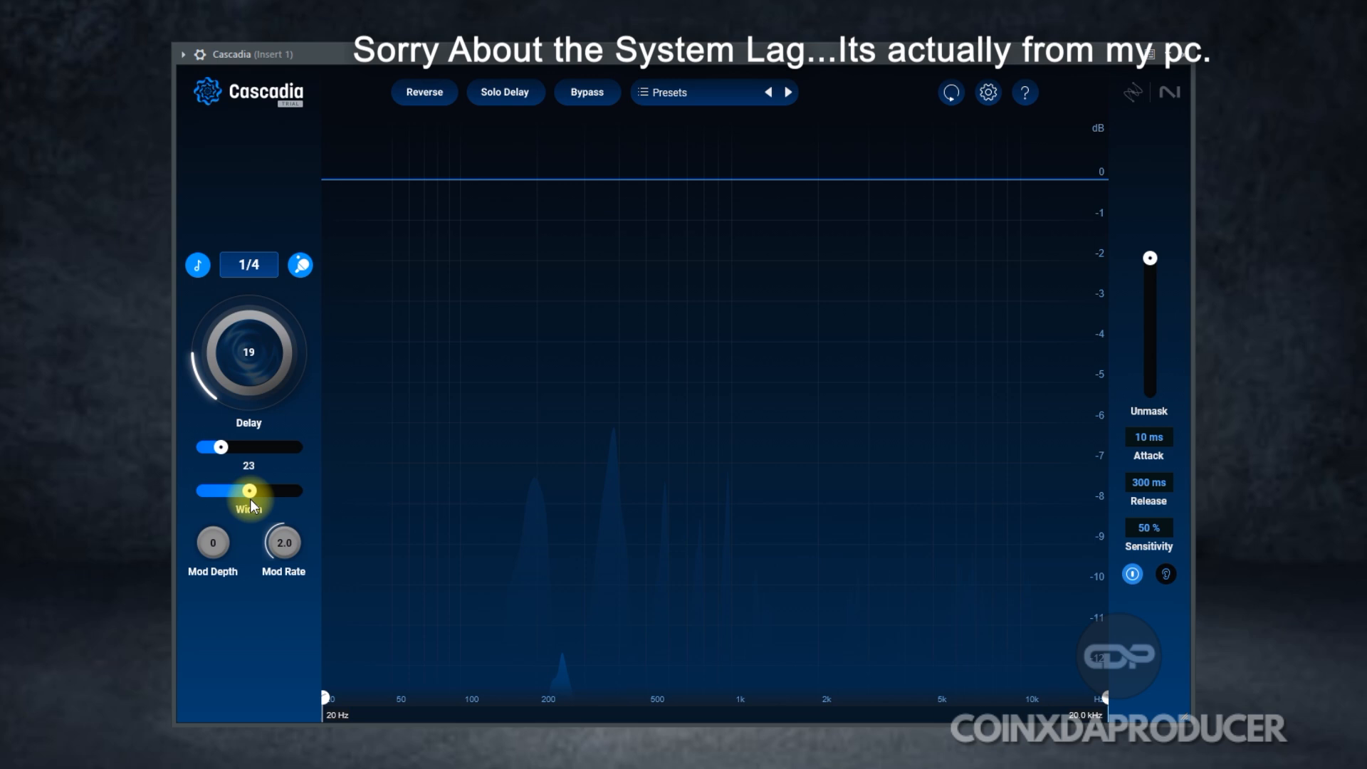
{"action": "left_click_drag", "start_coordinate": [250, 498], "coordinate": [304, 498]}
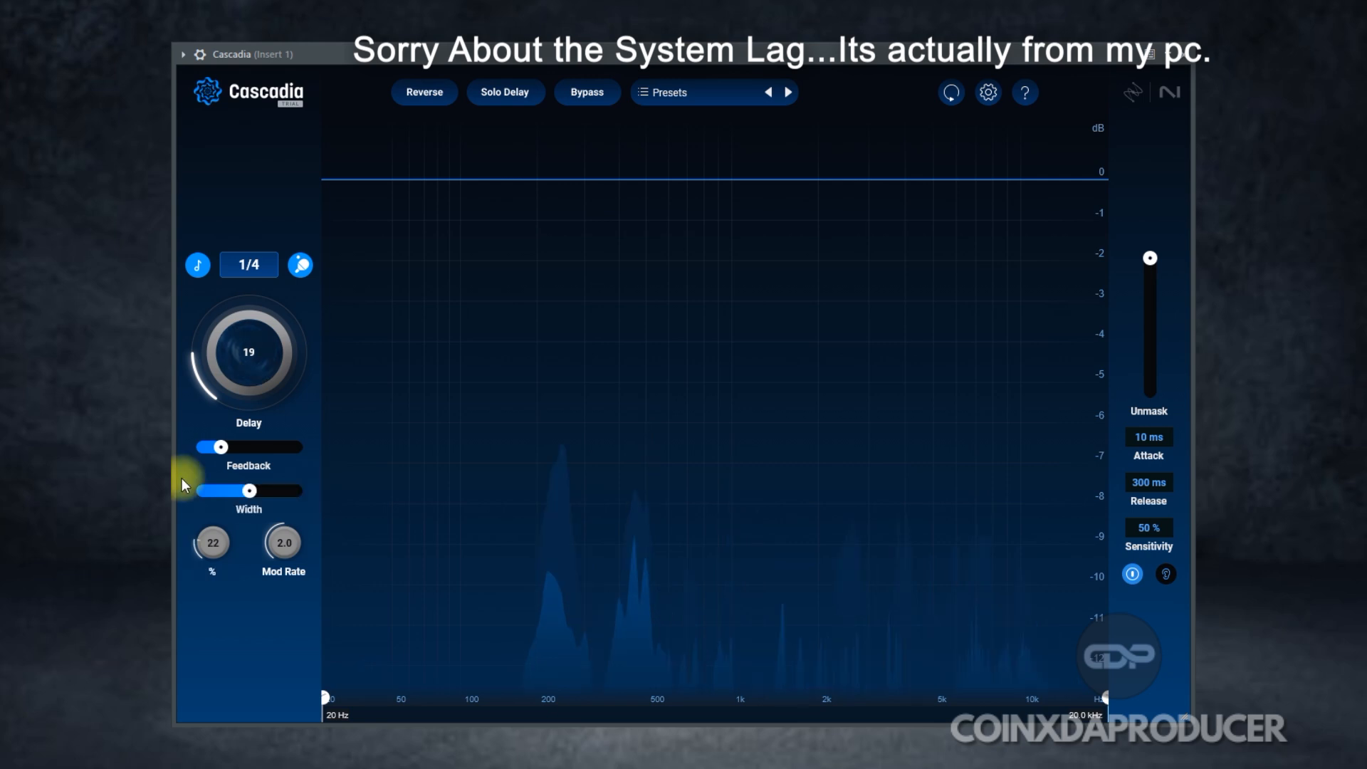
Step: Set Mod Depth to 33, nudge Feedback slightly higher, and raise Unmask to 12
{"action": "left_click_drag", "start_coordinate": [181, 477], "coordinate": [181, 473]}
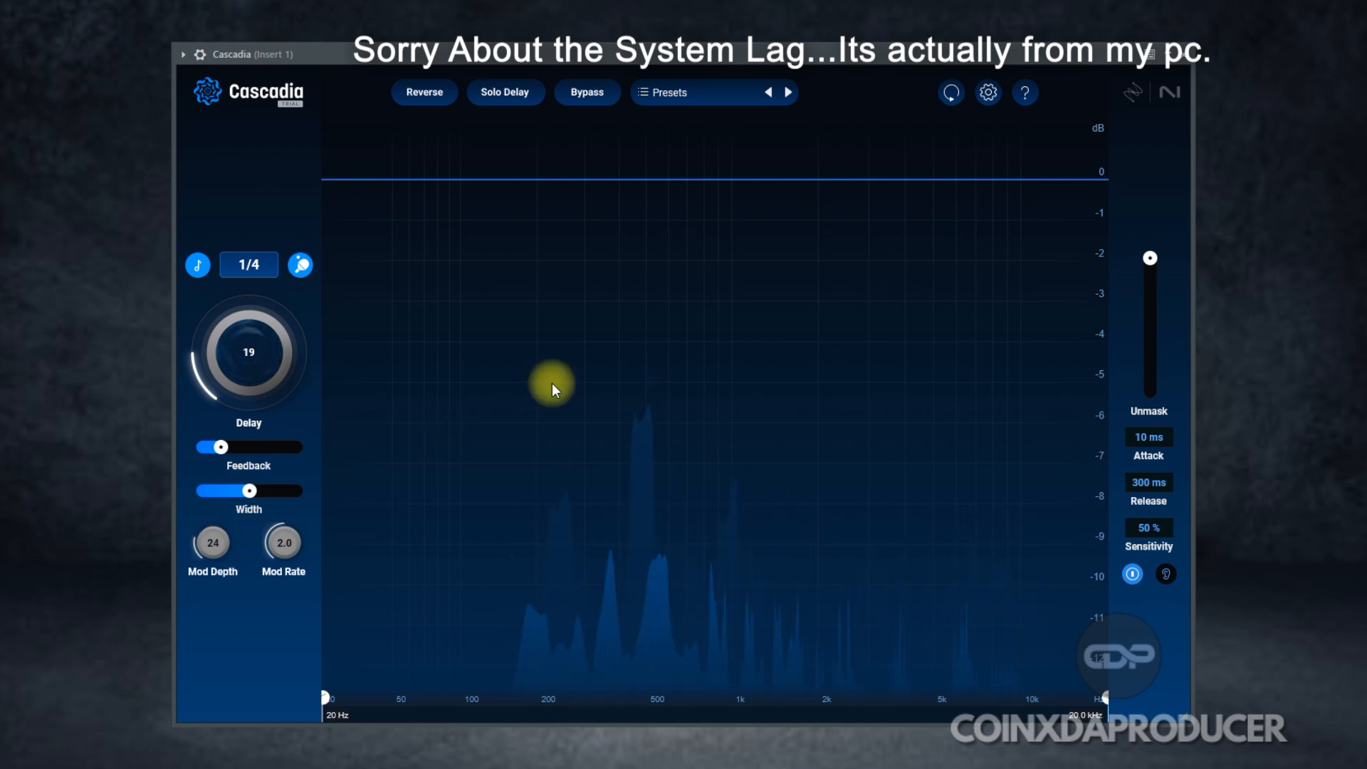
{"action": "left_click_drag", "start_coordinate": [202, 547], "coordinate": [219, 349]}
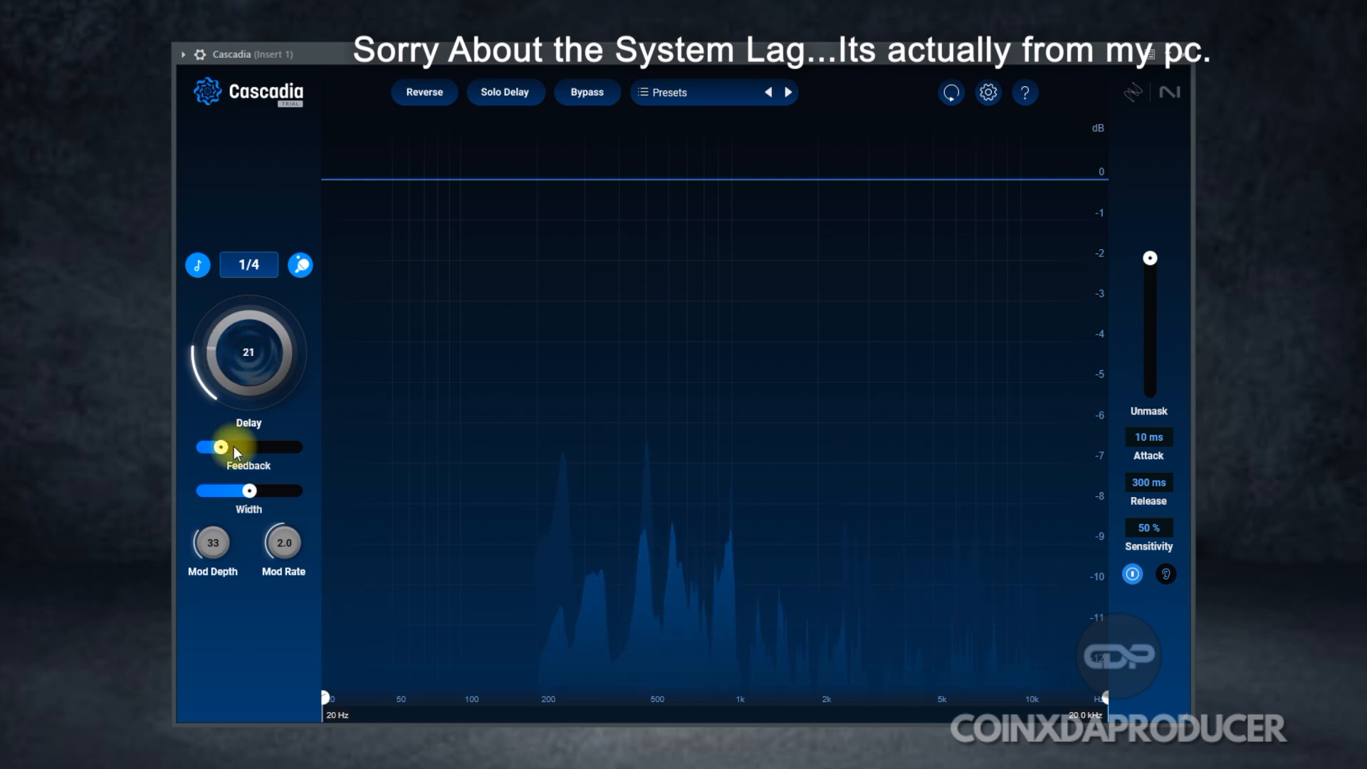
{"action": "left_click_drag", "start_coordinate": [234, 449], "coordinate": [244, 449]}
{"action": "left_click", "coordinate": [1150, 259]}
{"action": "left_click_drag", "start_coordinate": [1150, 257], "coordinate": [1151, 313]}
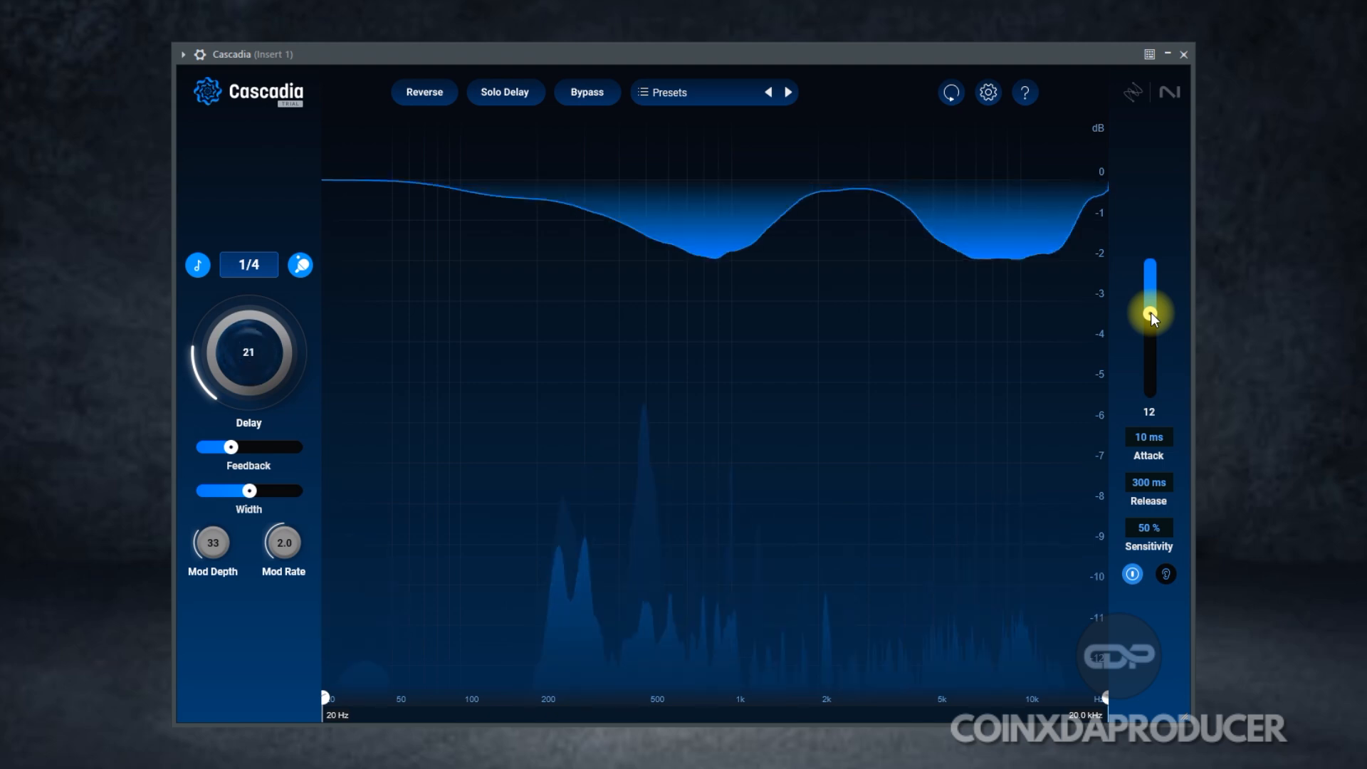
Step: Narrow the masking band, lifting its low edge to about 358 Hz and lowering its high edge from 20 kHz
{"action": "left_click_drag", "start_coordinate": [324, 702], "coordinate": [570, 705]}
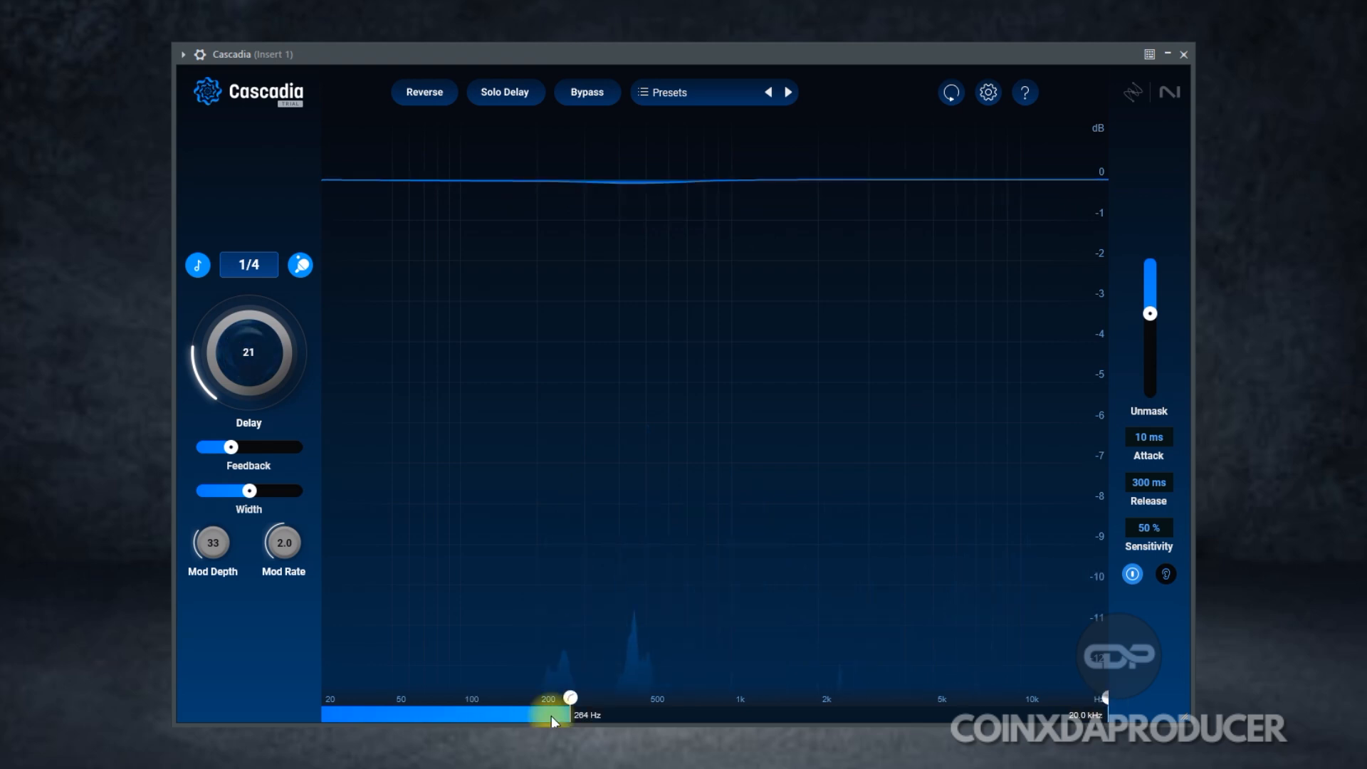
{"action": "left_click_drag", "start_coordinate": [571, 700], "coordinate": [605, 697]}
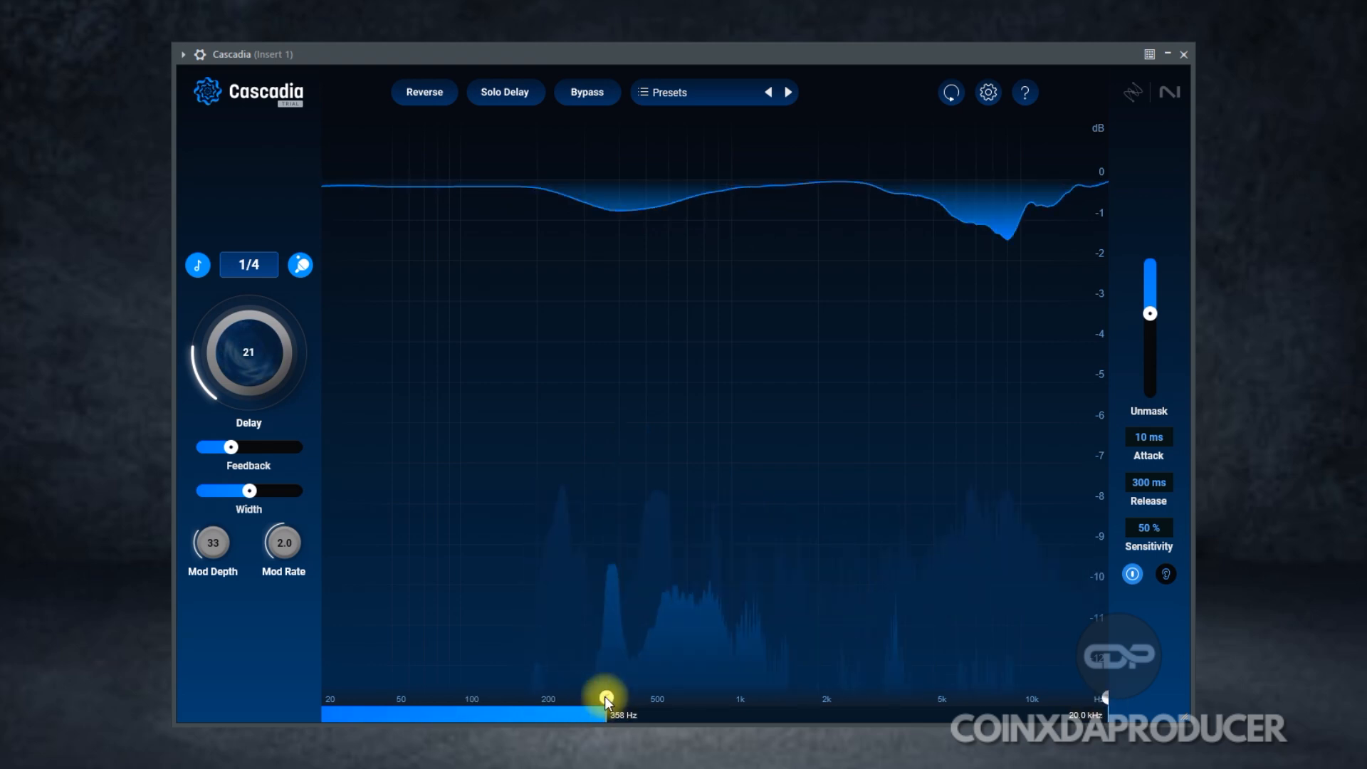
{"action": "left_click_drag", "start_coordinate": [1101, 698], "coordinate": [890, 702]}
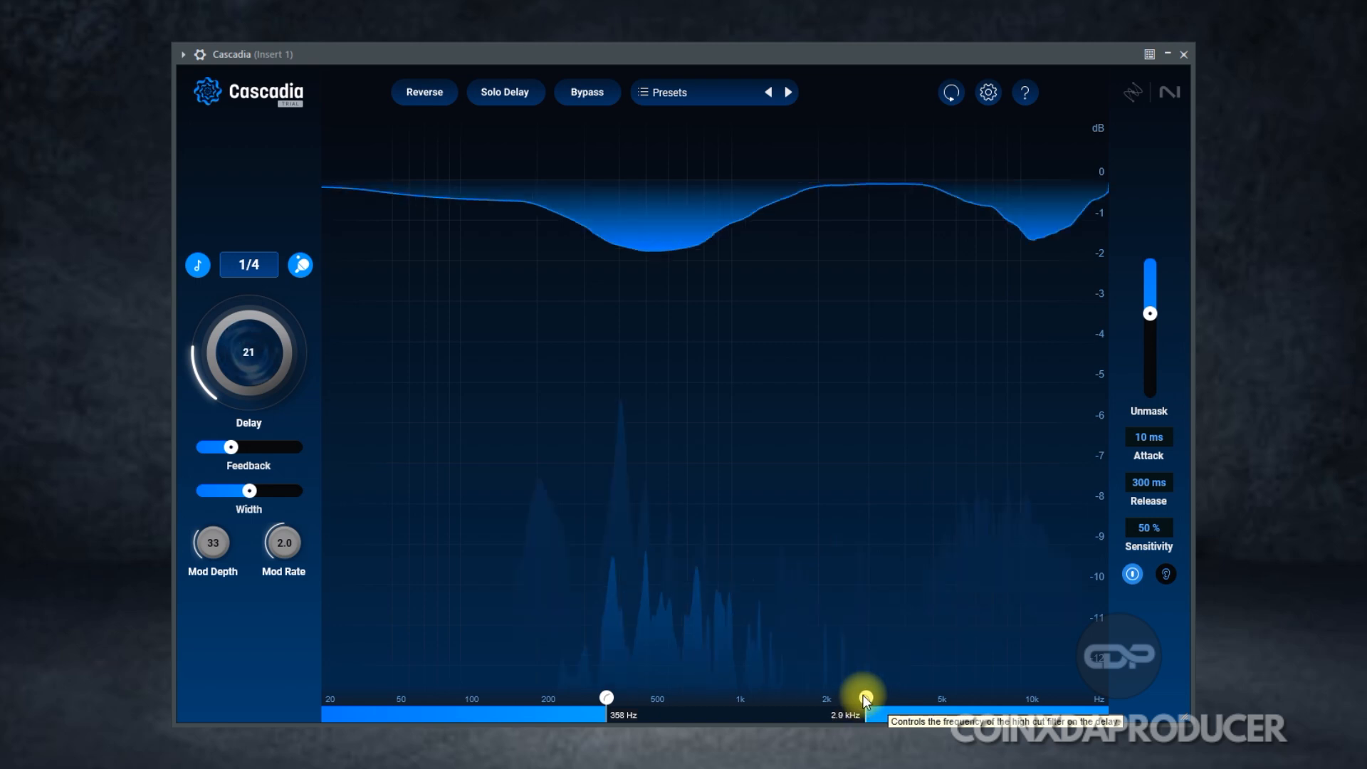
{"action": "left_click_drag", "start_coordinate": [890, 702], "coordinate": [883, 702]}
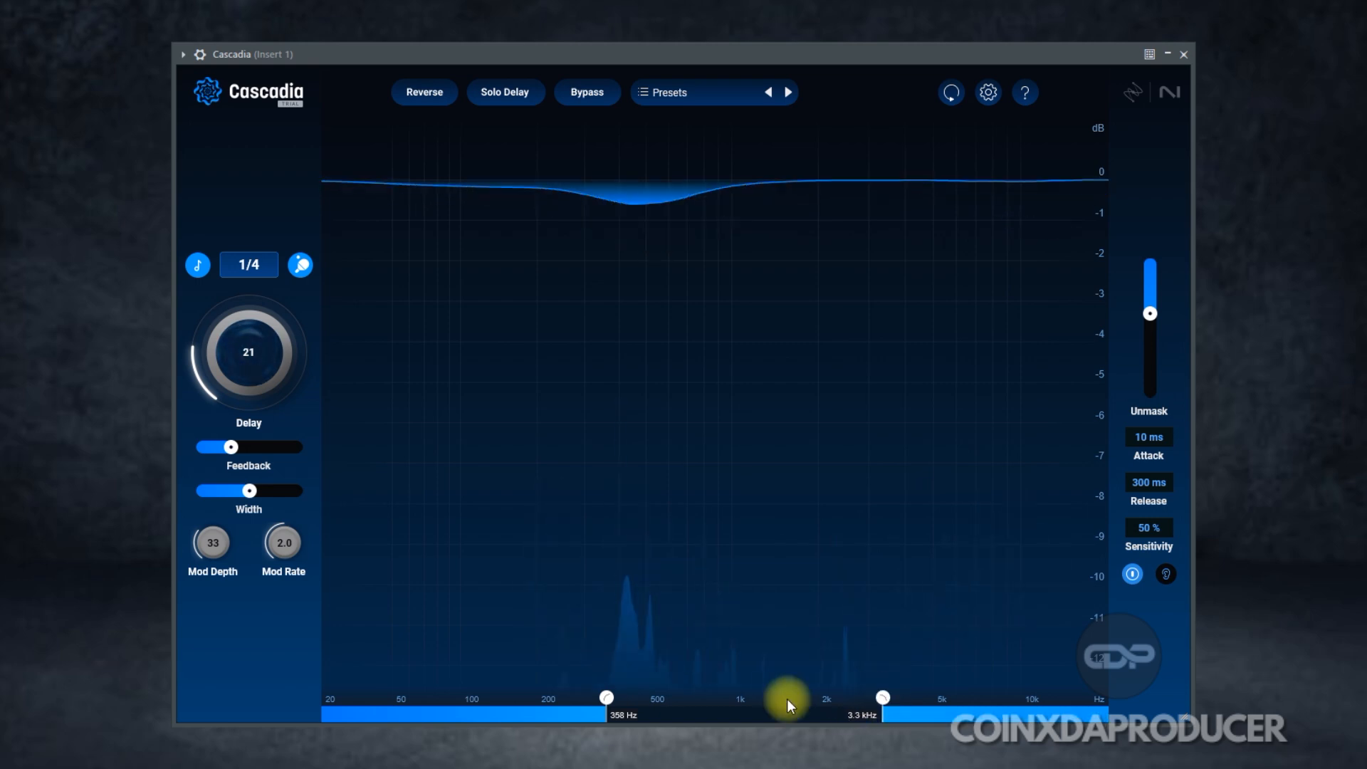
Step: Push Unmask to 93 and Delay to 29, then audition only unmasked frequencies while shifting band edges
{"action": "left_click_drag", "start_coordinate": [1150, 313], "coordinate": [1151, 394]}
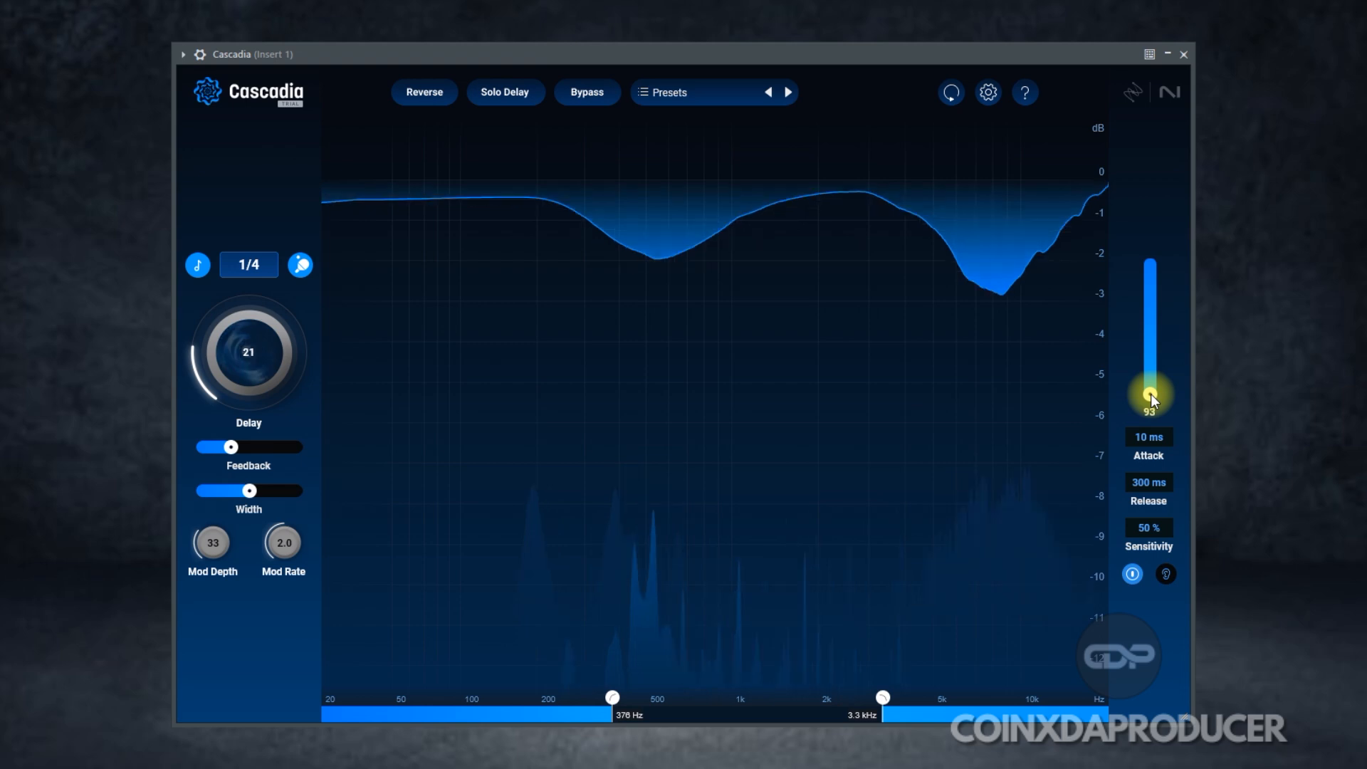
{"action": "left_click_drag", "start_coordinate": [242, 365], "coordinate": [234, 339]}
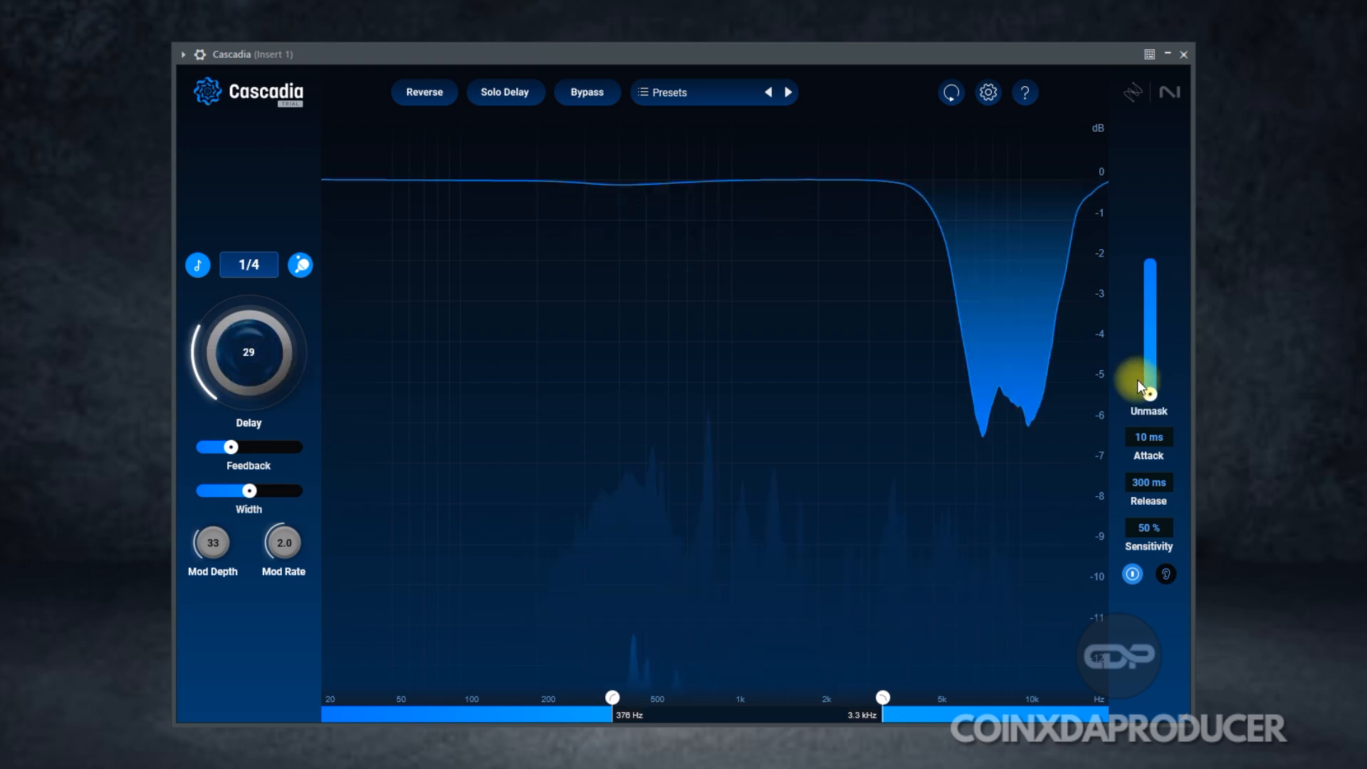
{"action": "mouse_move", "coordinate": [1149, 393]}
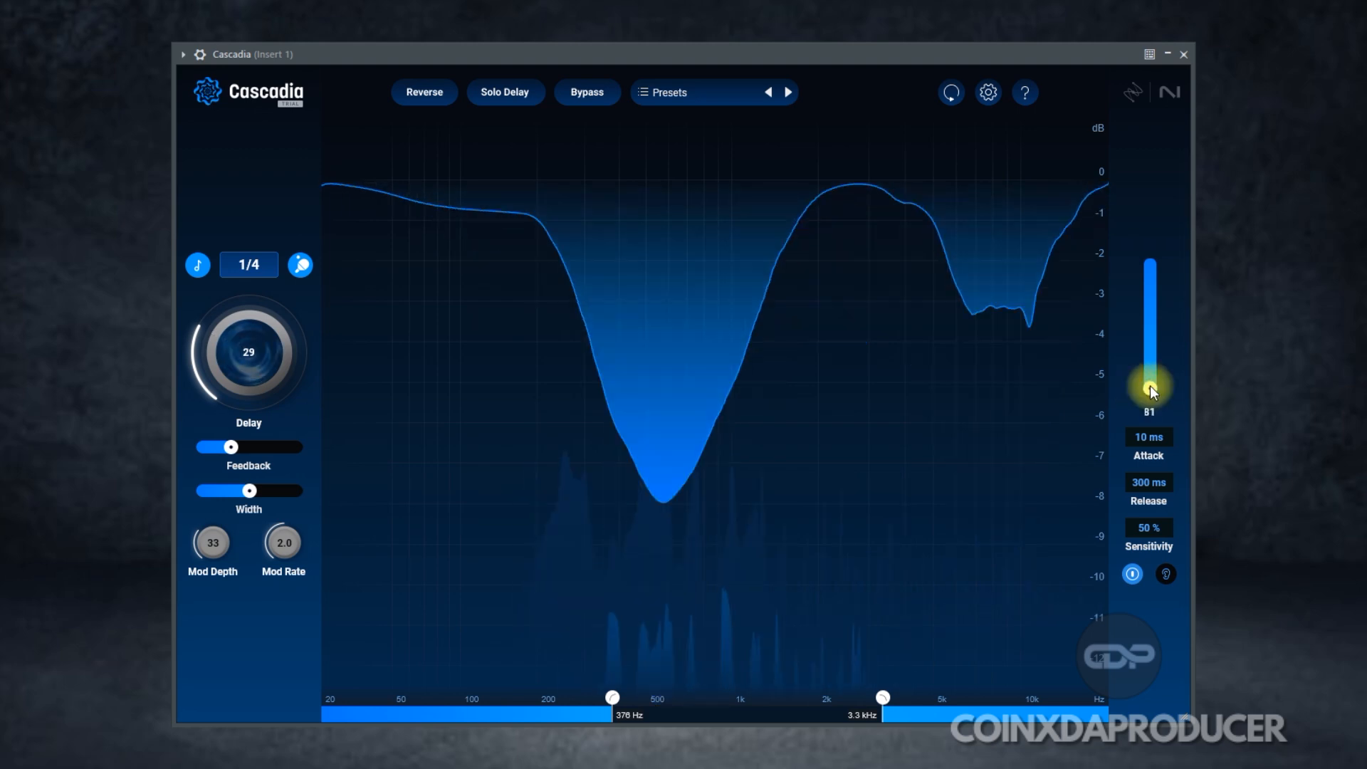
{"action": "left_click_drag", "start_coordinate": [1150, 385], "coordinate": [1164, 343]}
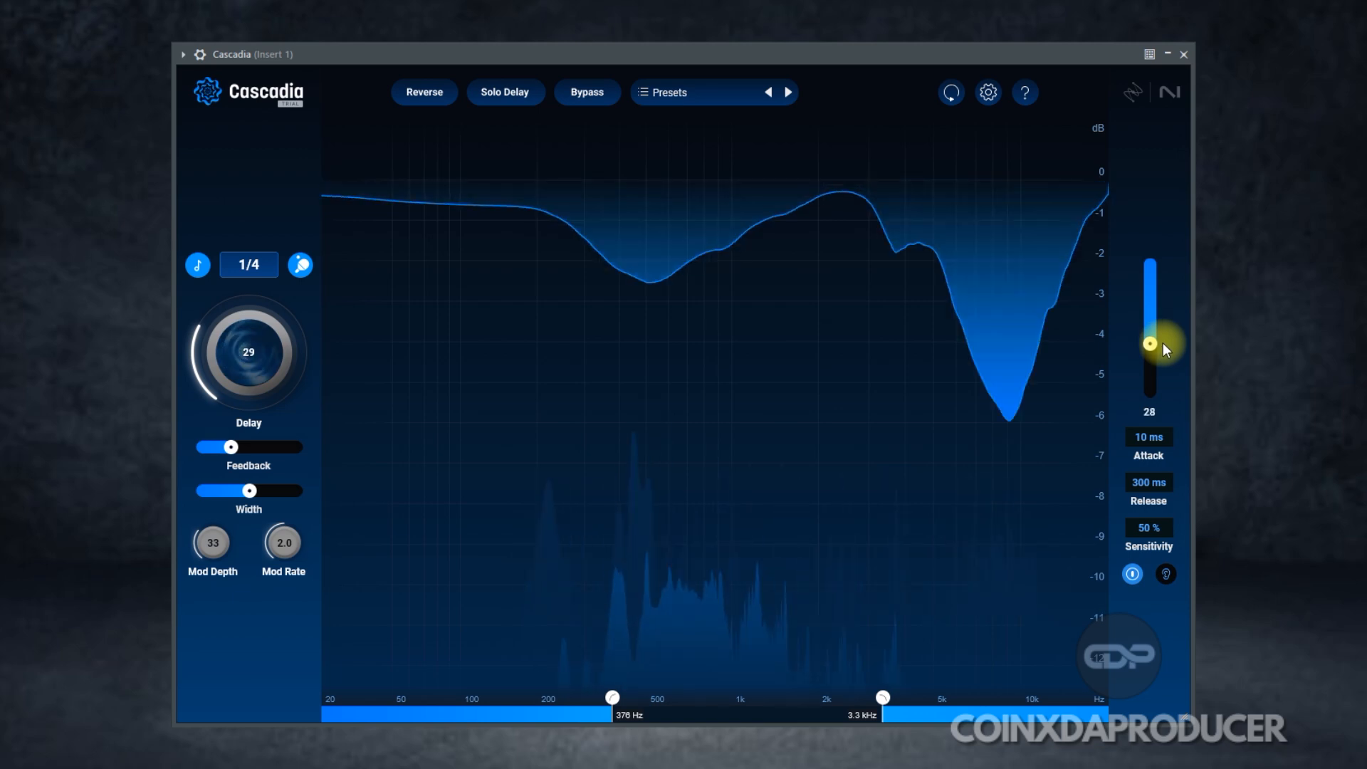
{"action": "left_click", "coordinate": [1170, 576]}
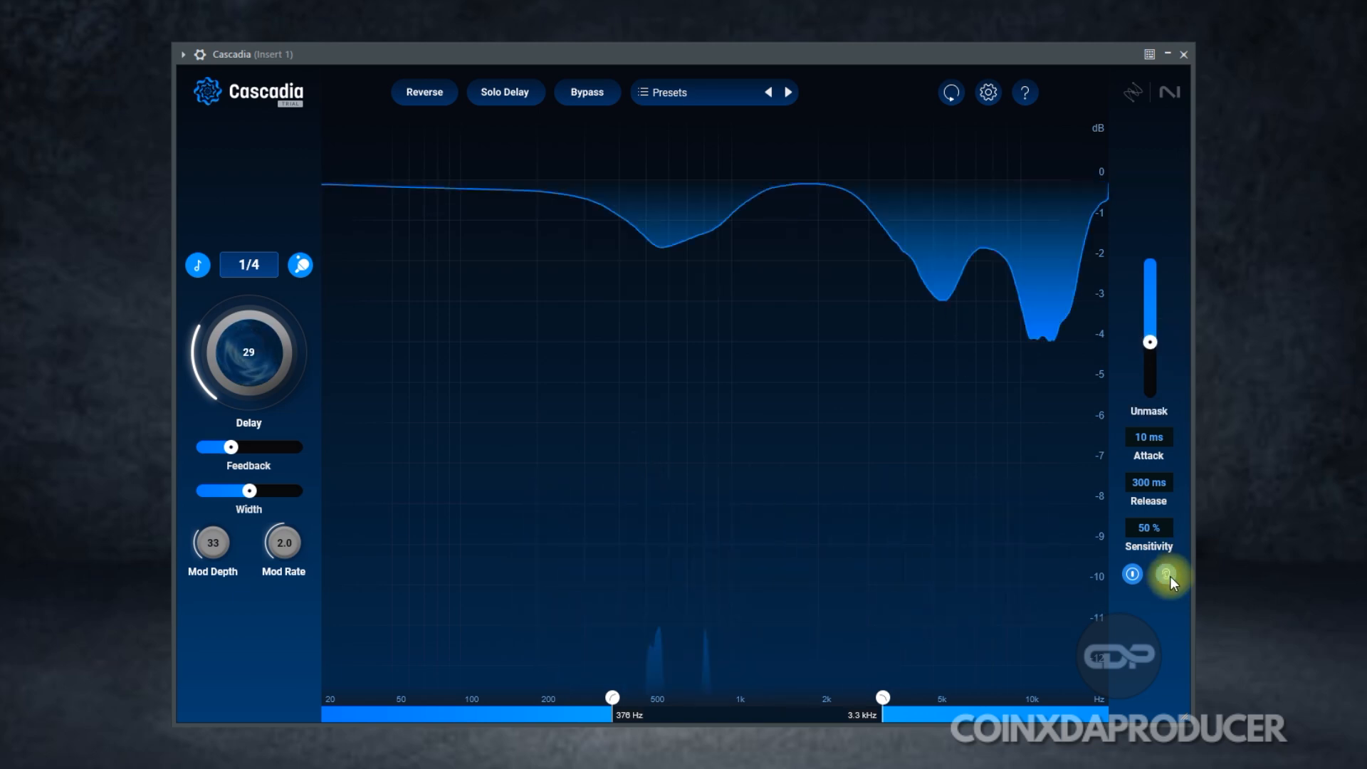
{"action": "left_click_drag", "start_coordinate": [883, 698], "coordinate": [926, 698]}
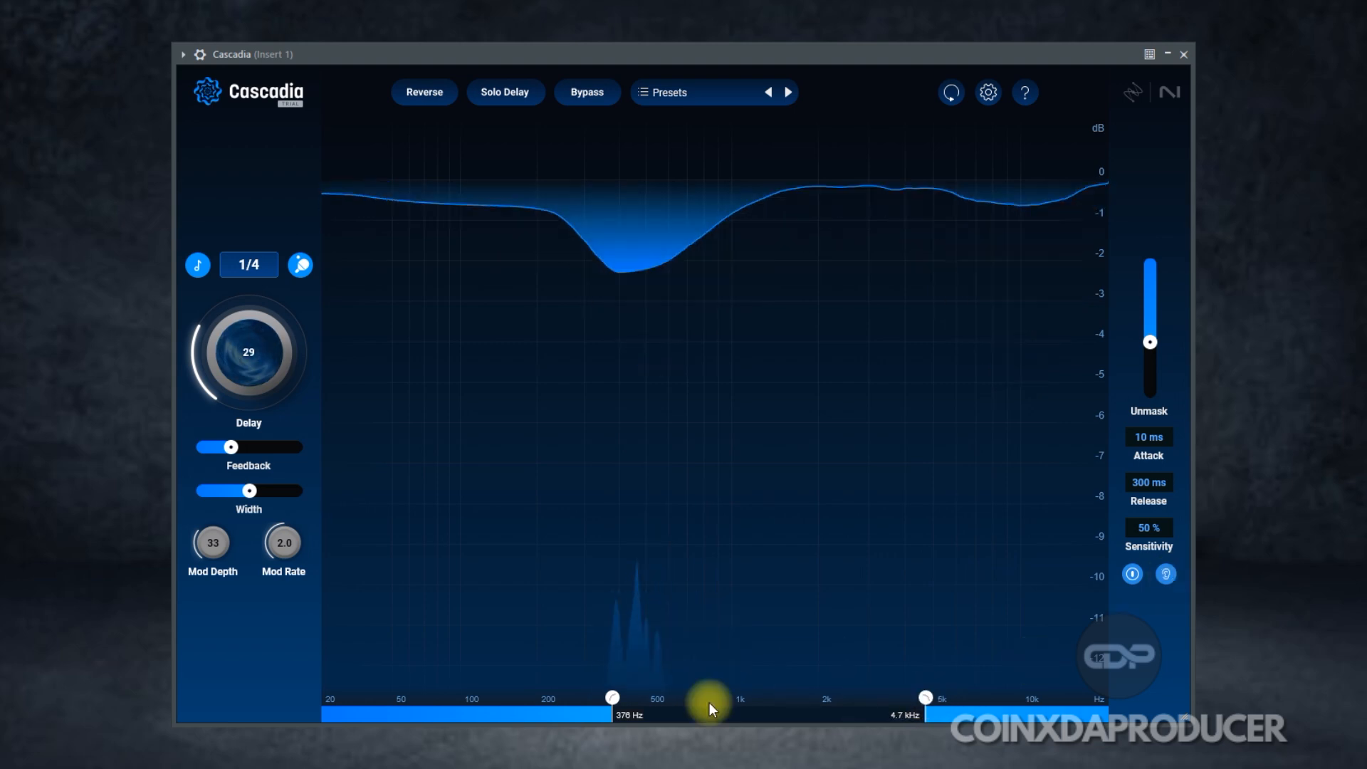
{"action": "left_click_drag", "start_coordinate": [616, 699], "coordinate": [663, 702]}
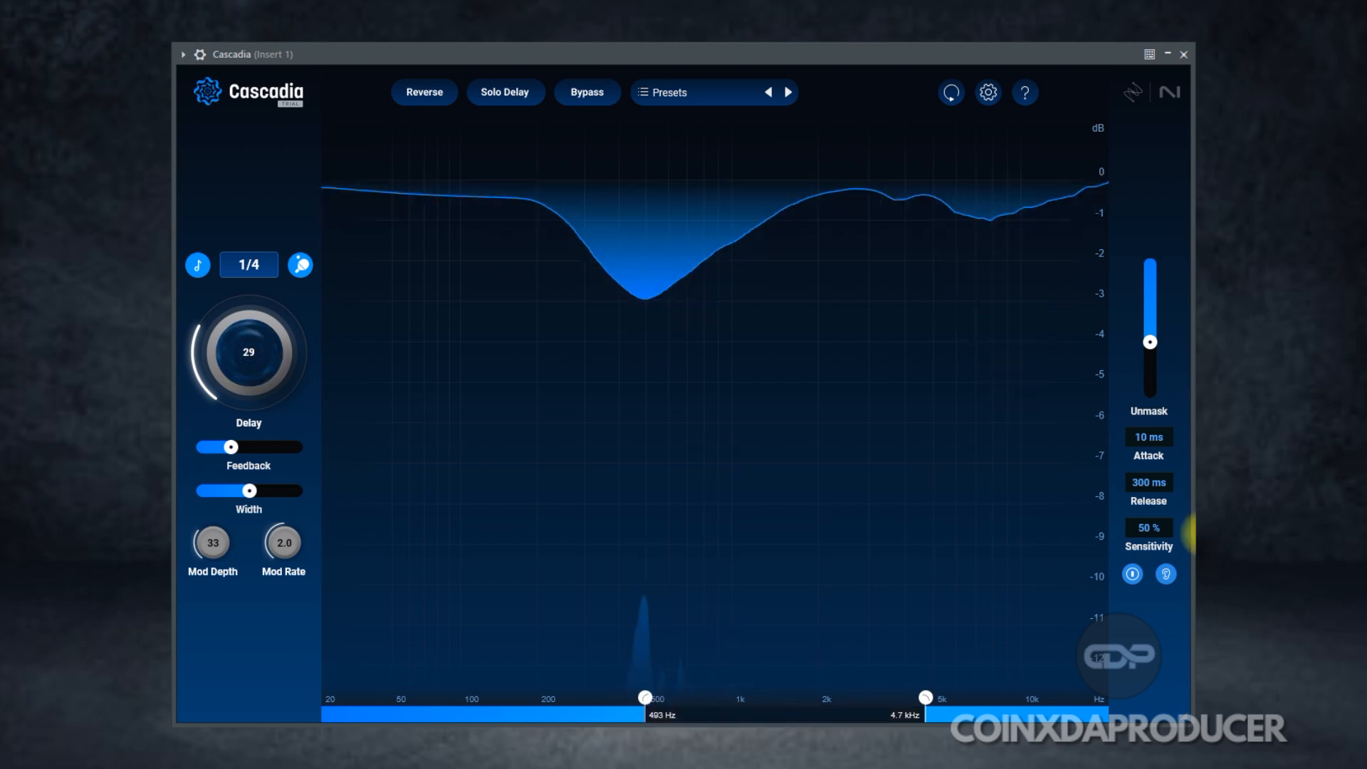
{"action": "left_click", "coordinate": [1168, 575]}
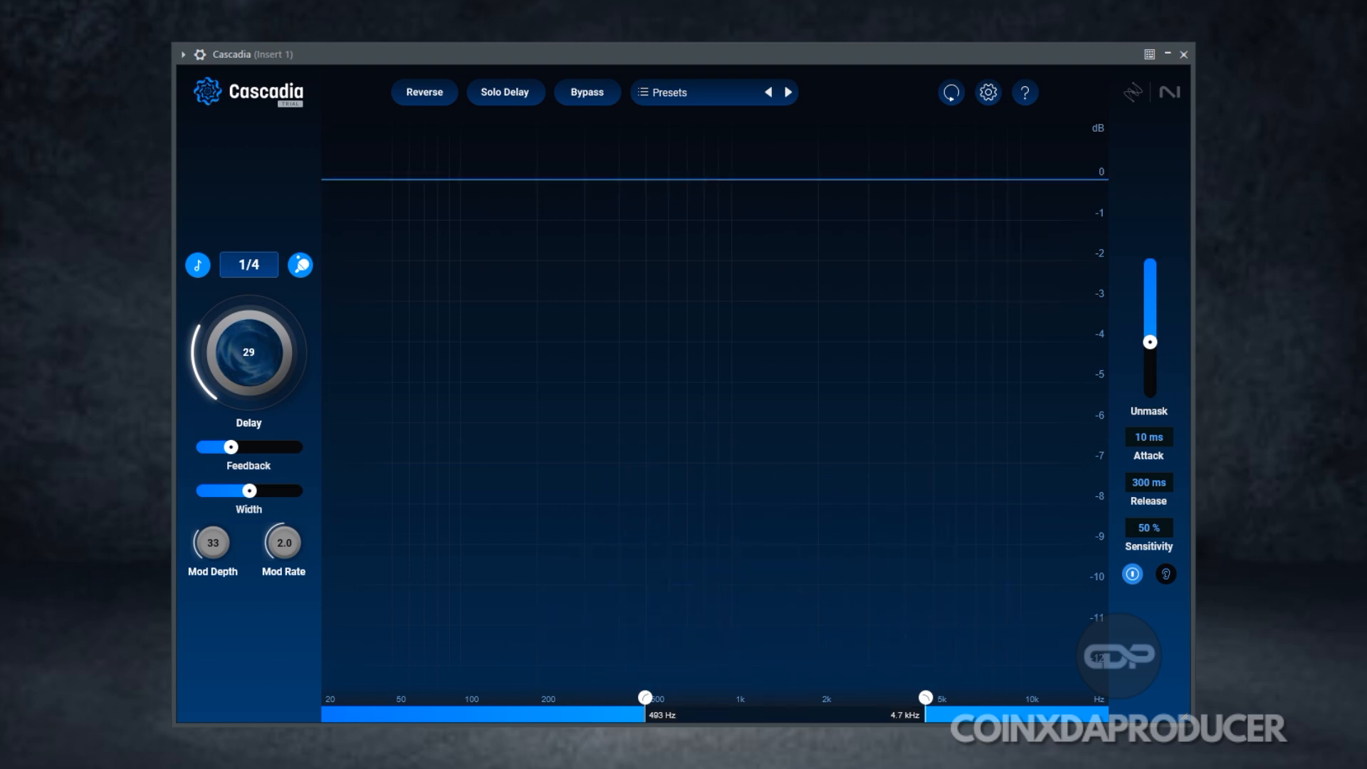
Step: Bring Delay back down, set the band to 435 Hz–5.4 kHz, and lower Feedback
{"action": "left_click_drag", "start_coordinate": [241, 347], "coordinate": [314, 370]}
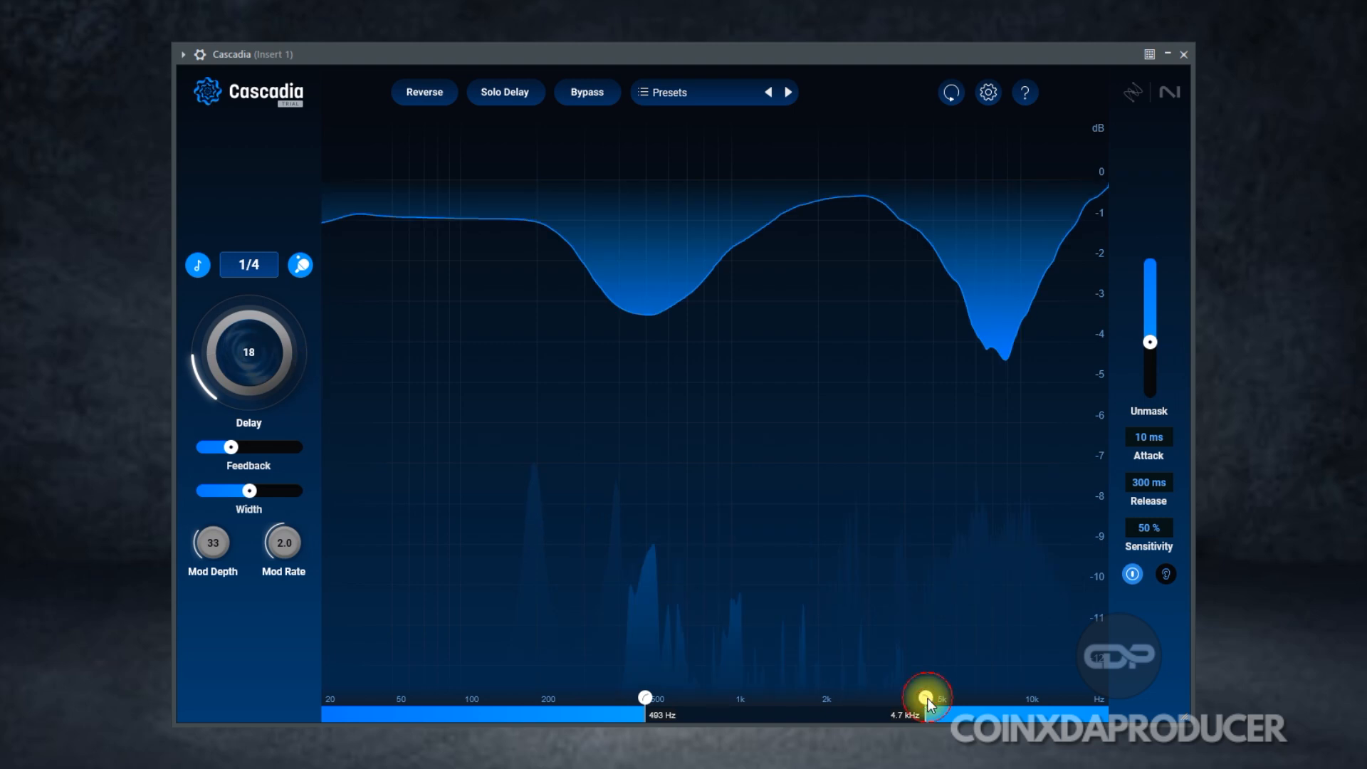
{"action": "left_click_drag", "start_coordinate": [934, 700], "coordinate": [951, 699]}
{"action": "left_click_drag", "start_coordinate": [656, 699], "coordinate": [633, 705]}
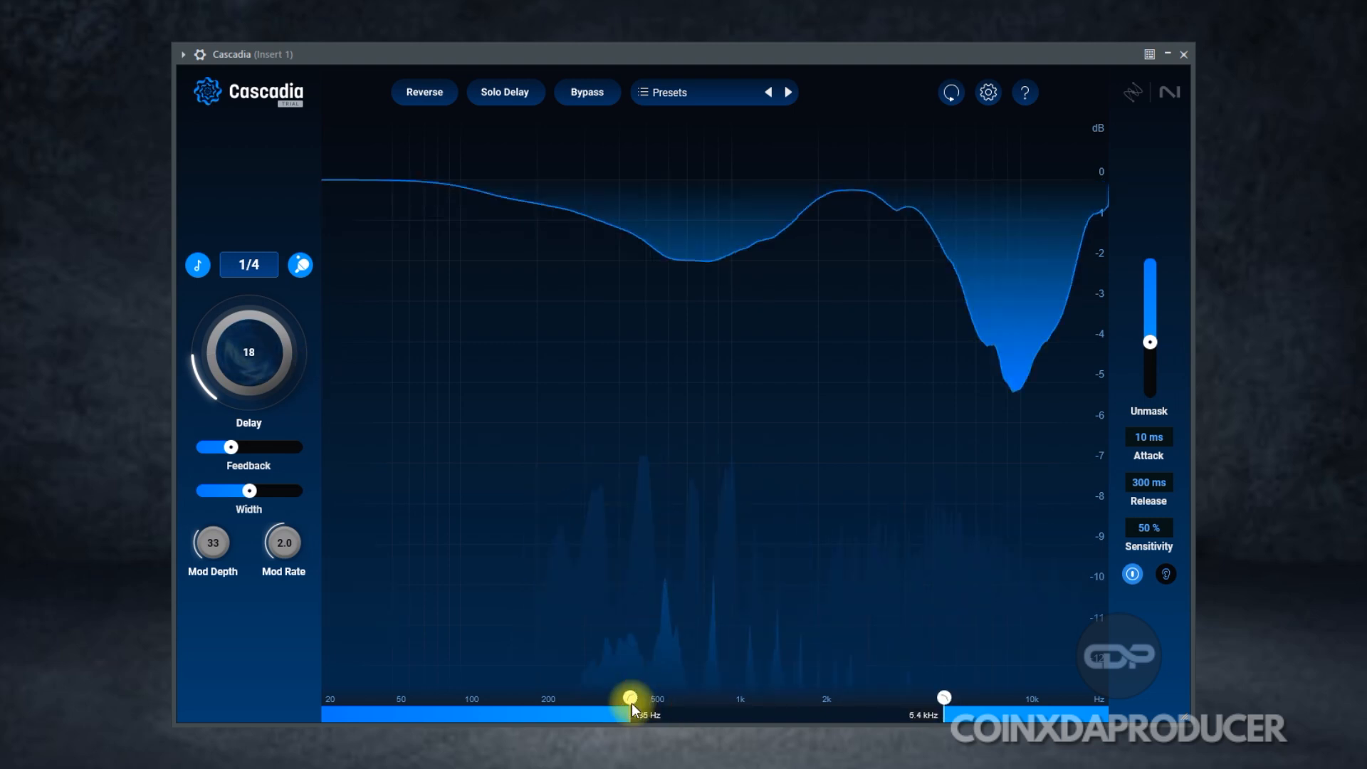
{"action": "left_click_drag", "start_coordinate": [230, 447], "coordinate": [217, 447]}
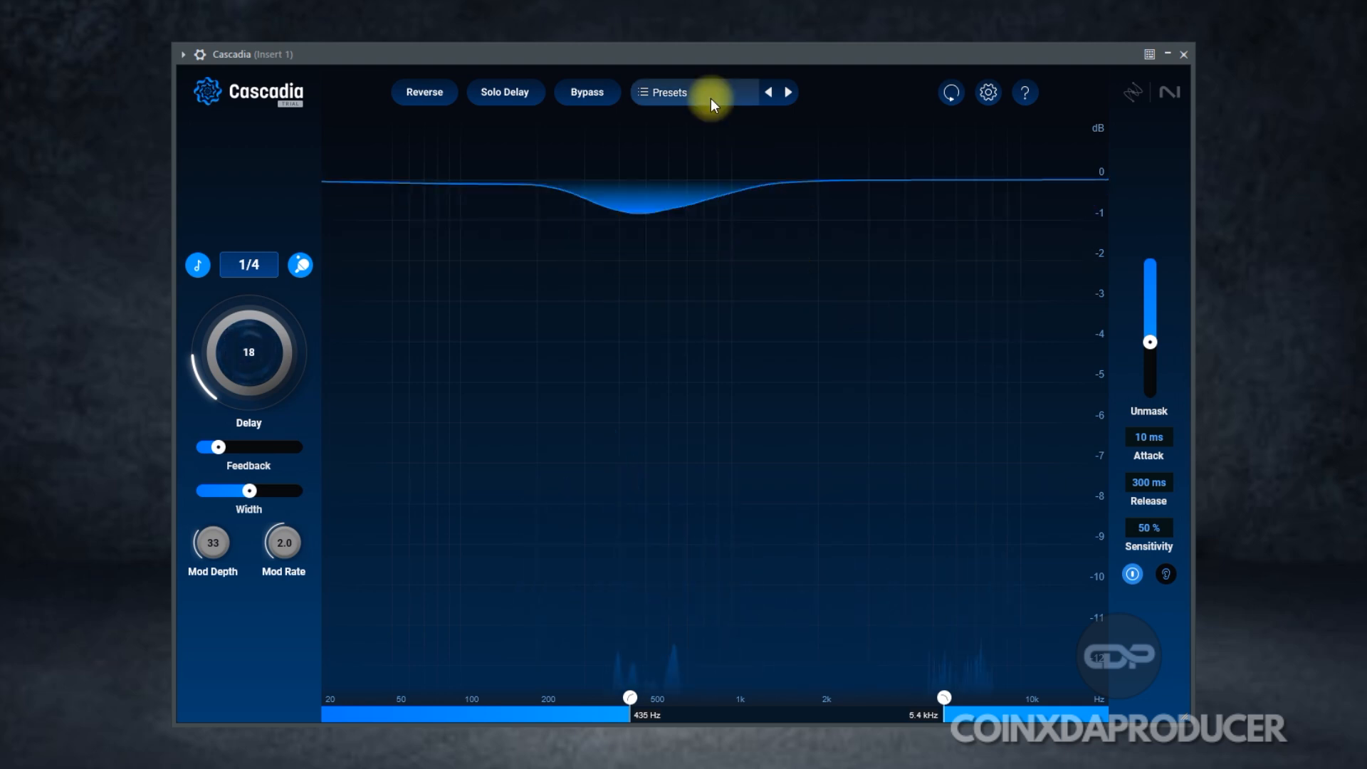
Step: Try Reverse while sweeping Delay up to 40 and back down to 22
{"action": "left_click", "coordinate": [437, 93]}
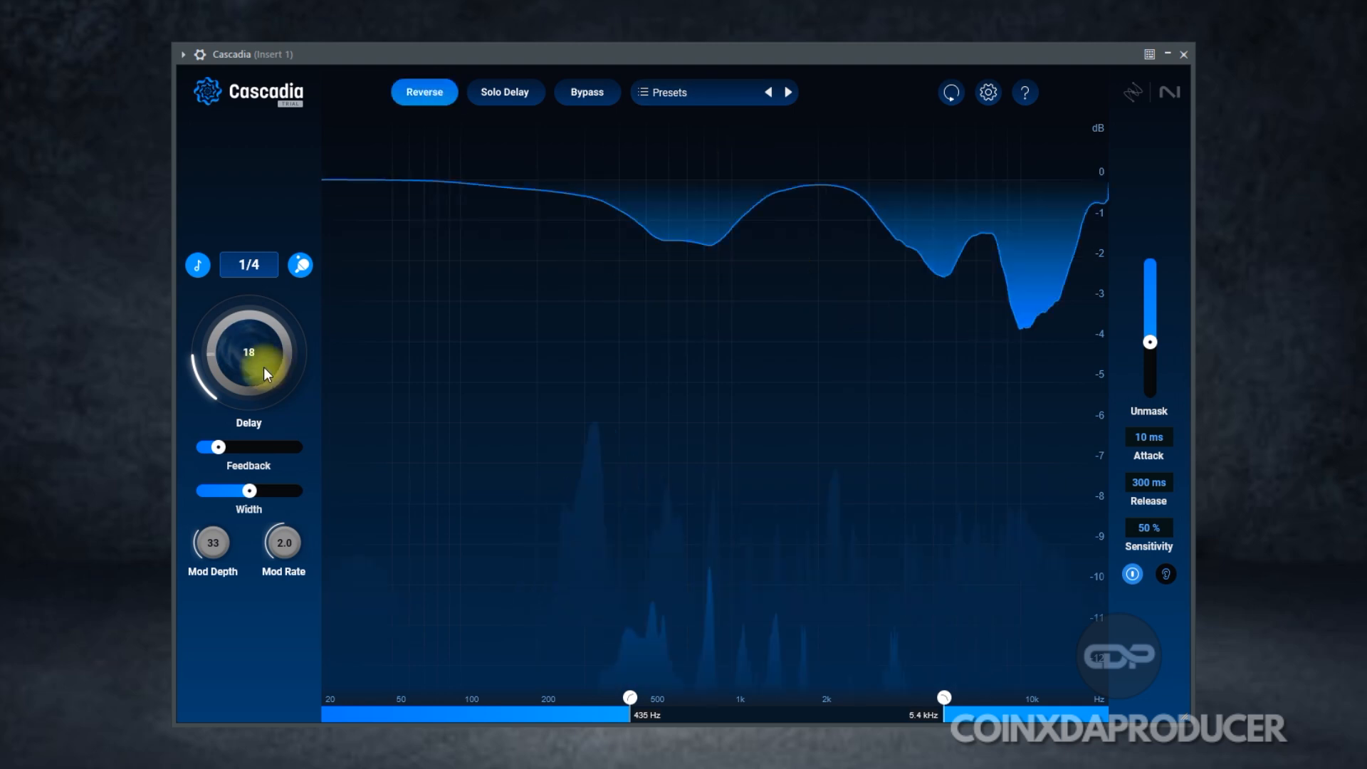
{"action": "left_click_drag", "start_coordinate": [263, 366], "coordinate": [356, 379]}
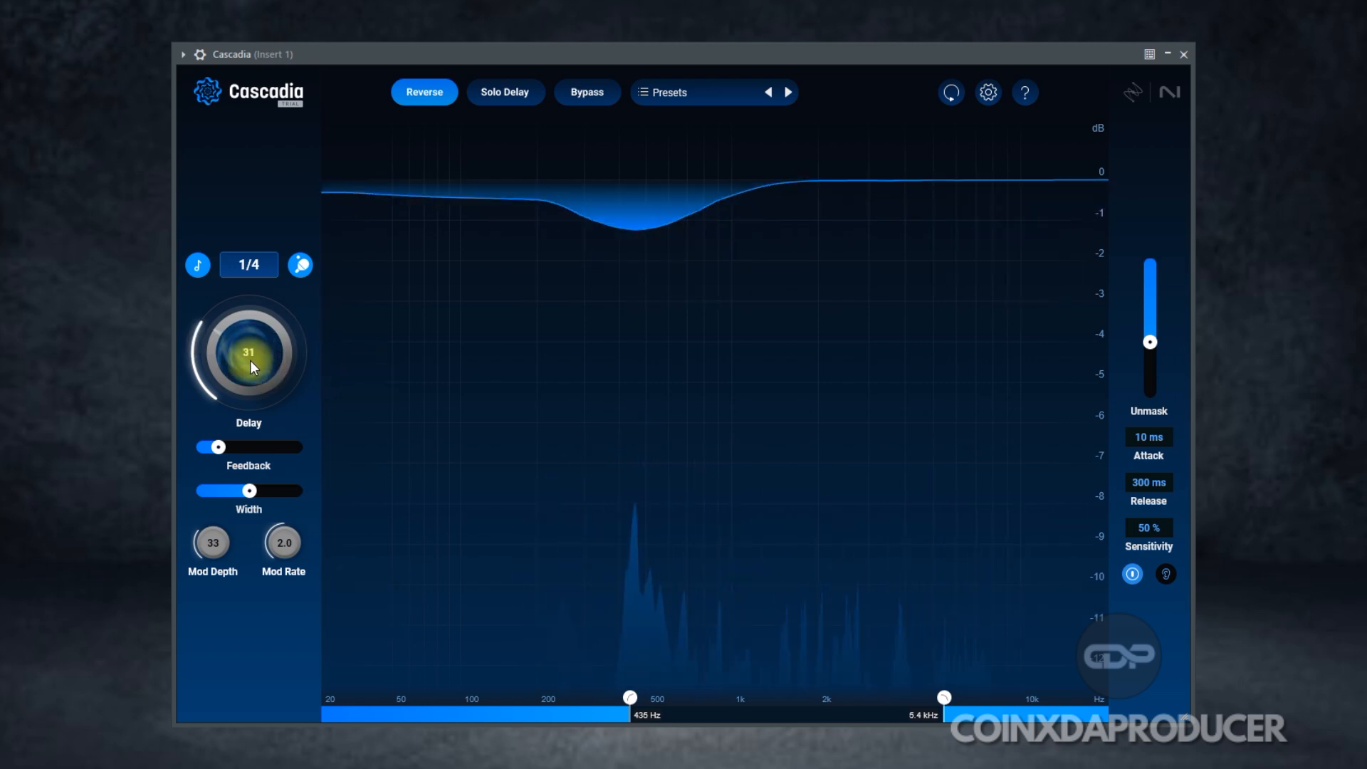
{"action": "left_click_drag", "start_coordinate": [249, 362], "coordinate": [248, 337]}
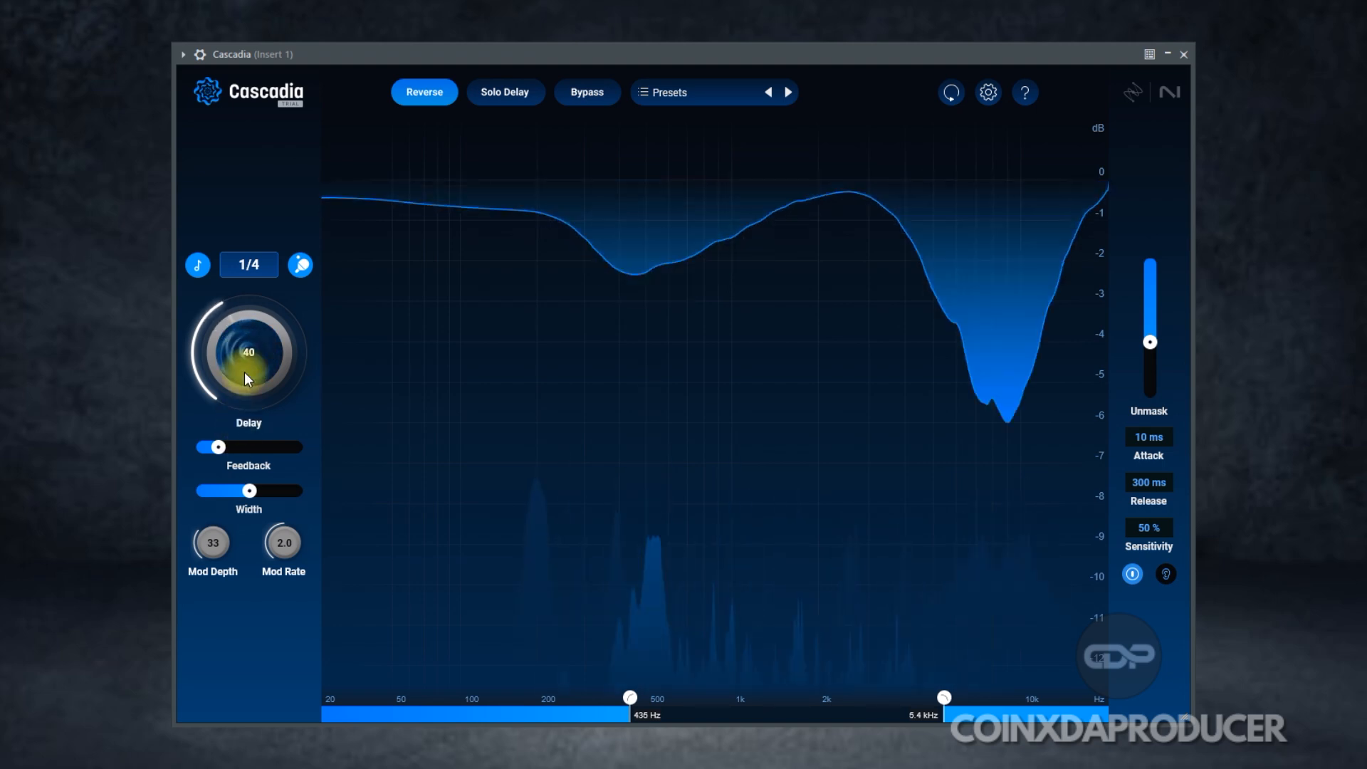
{"action": "left_click", "coordinate": [1172, 578]}
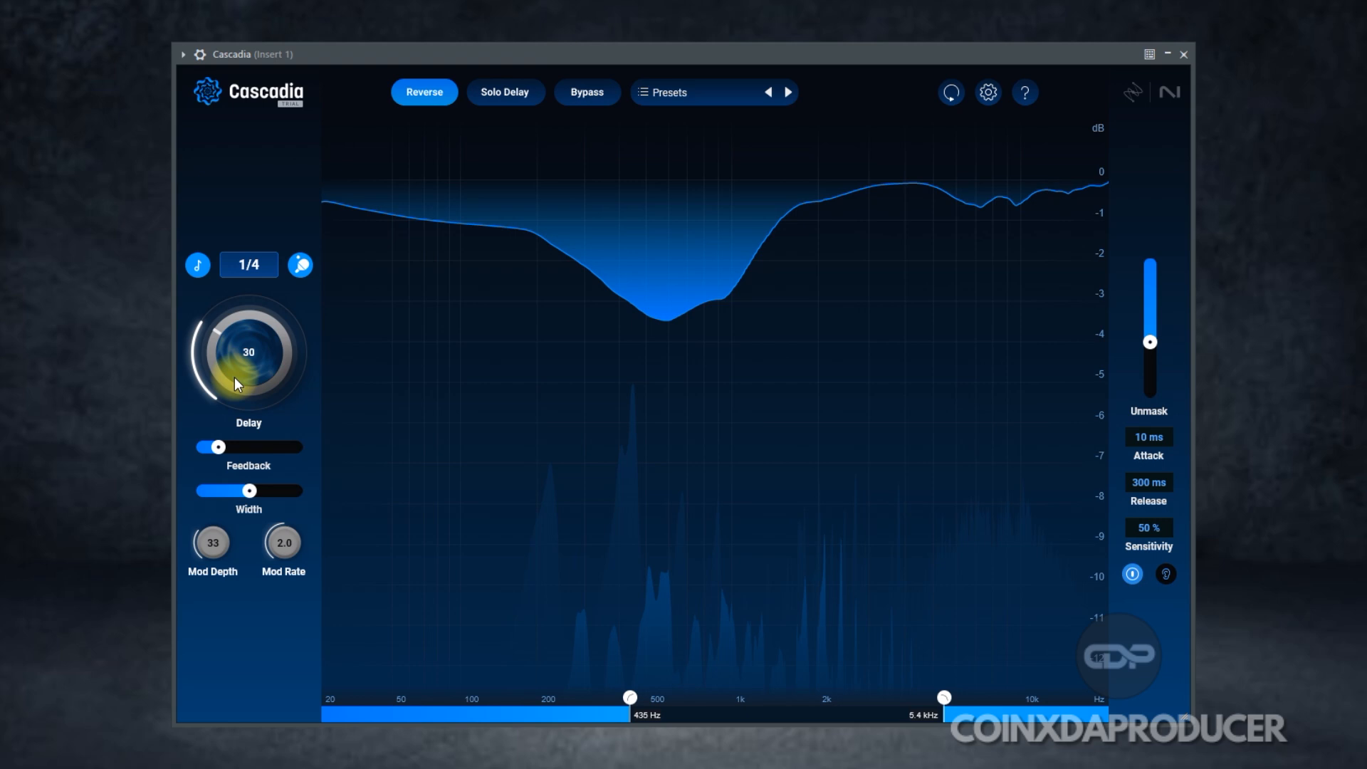
{"action": "left_click_drag", "start_coordinate": [233, 377], "coordinate": [234, 394]}
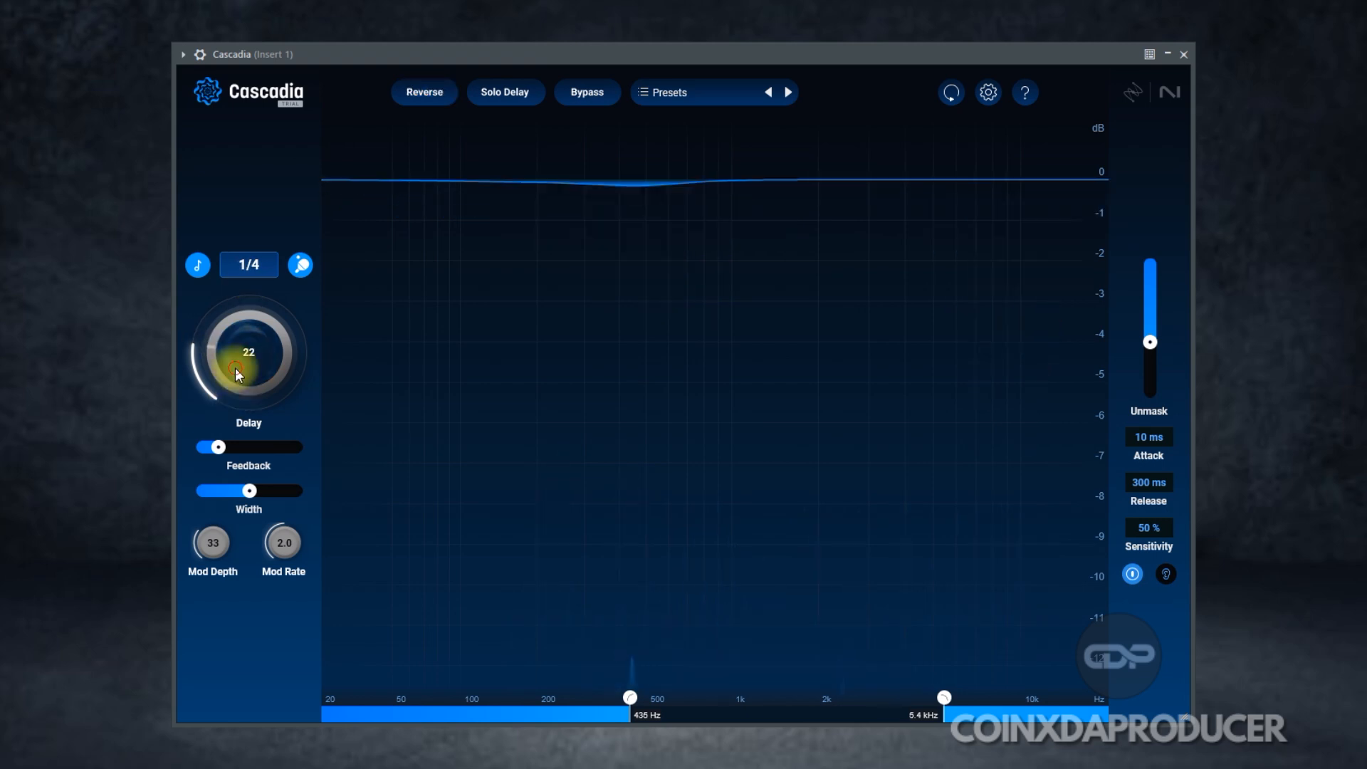
{"action": "left_click_drag", "start_coordinate": [235, 367], "coordinate": [238, 393]}
Step: Toggle Solo Delay, shift the band to about 640 Hz–6.5 kHz, raise Delay to 16 and Unmask slightly
{"action": "left_click", "coordinate": [503, 92]}
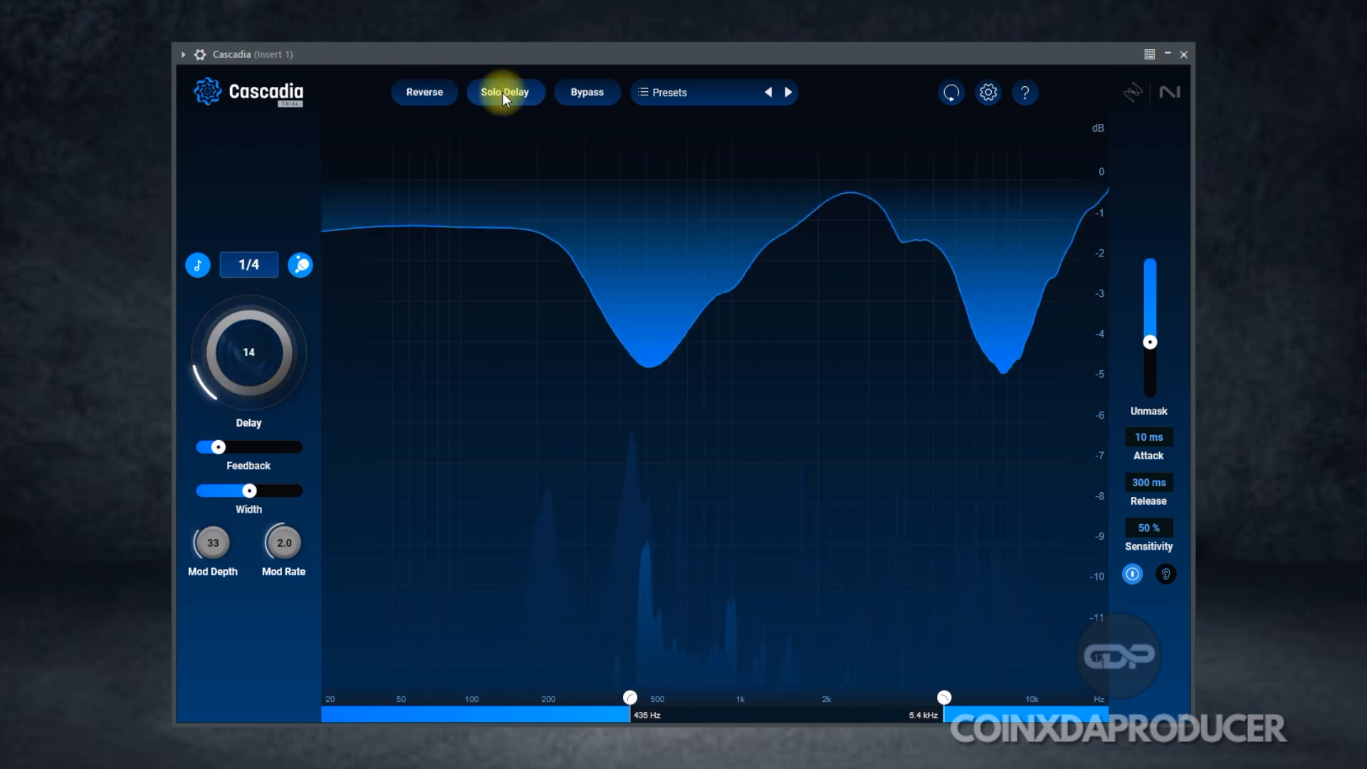
{"action": "left_click", "coordinate": [504, 93]}
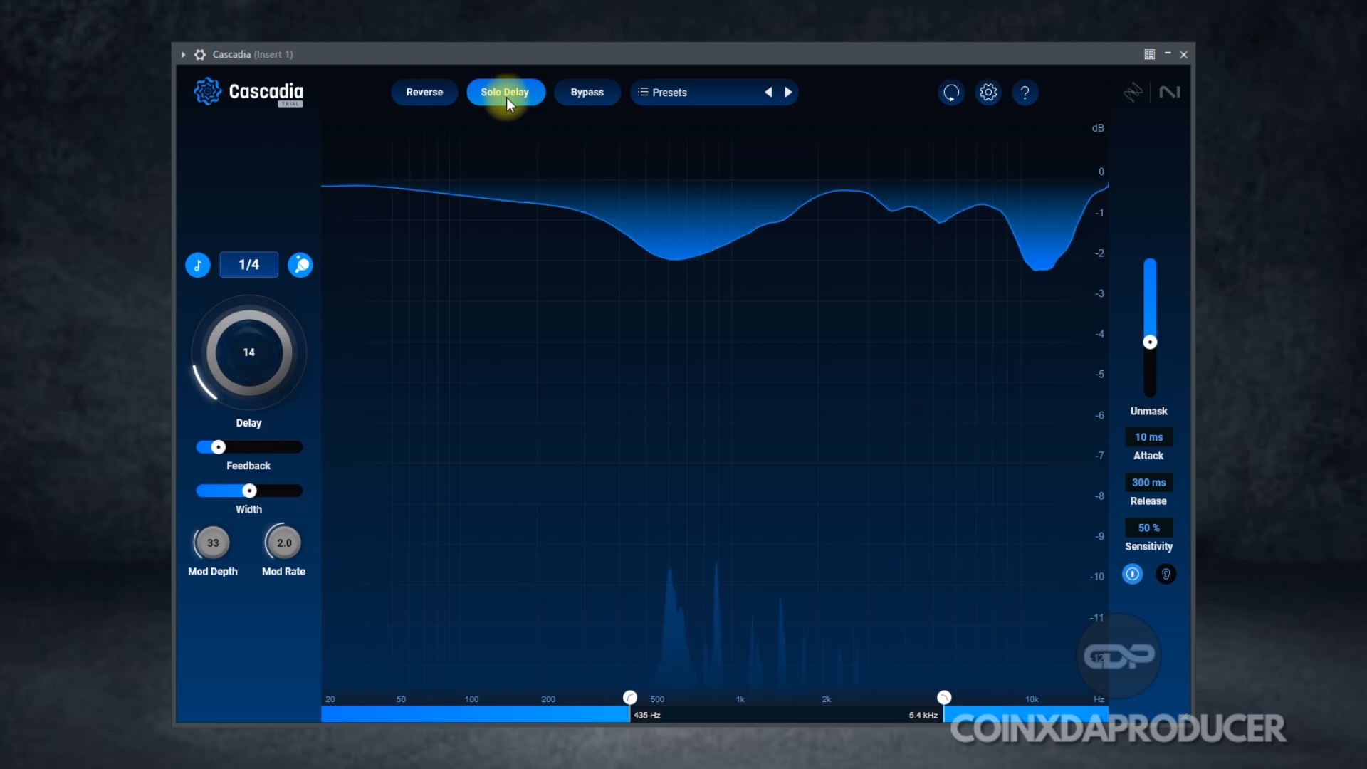
{"action": "left_click_drag", "start_coordinate": [946, 698], "coordinate": [971, 699]}
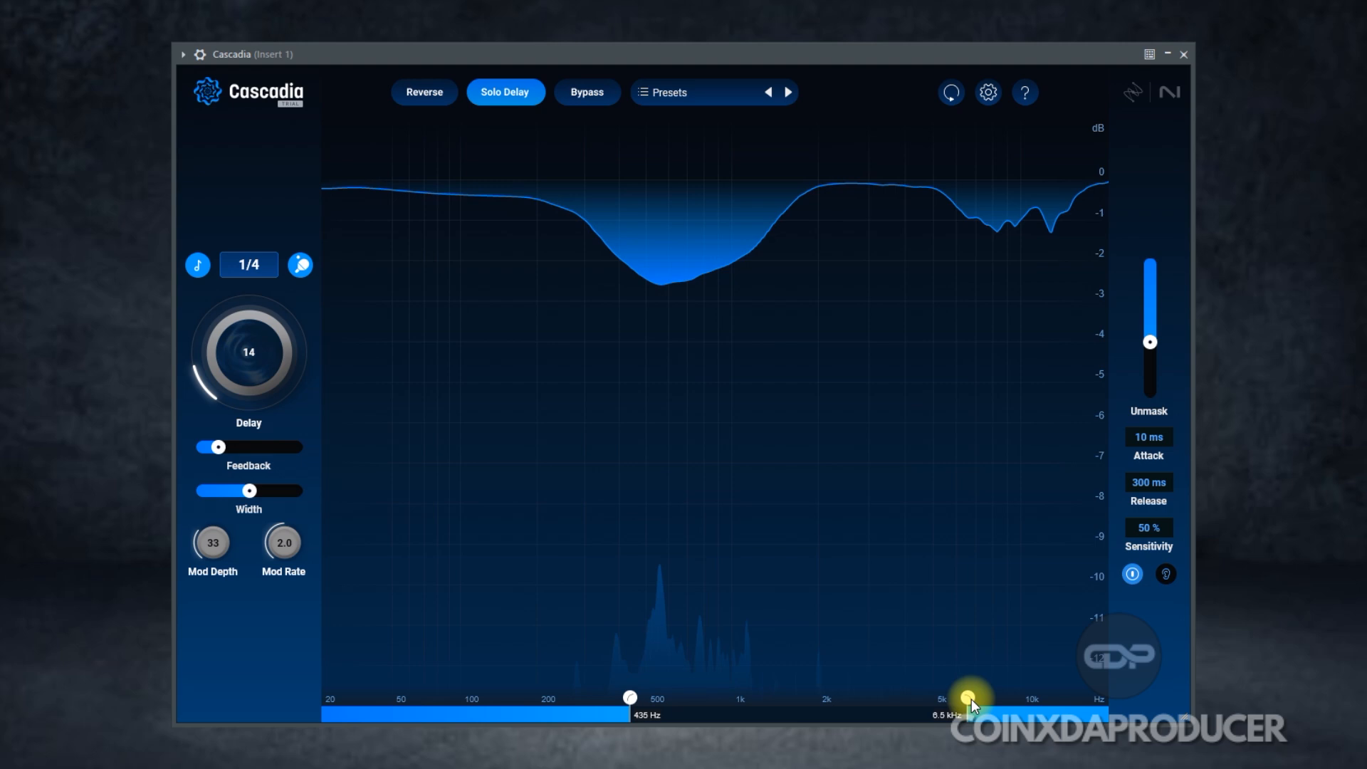
{"action": "left_click", "coordinate": [678, 698]}
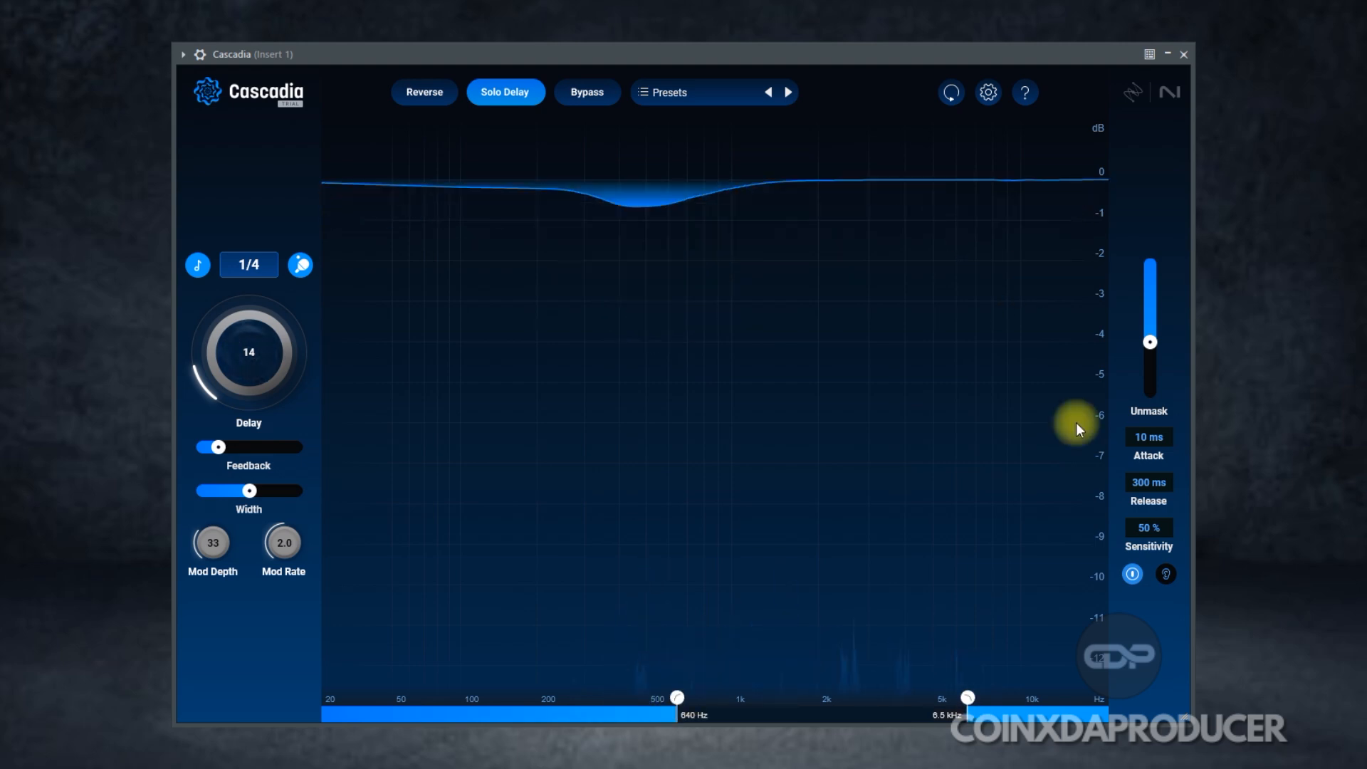
{"action": "left_click_drag", "start_coordinate": [254, 365], "coordinate": [391, 351]}
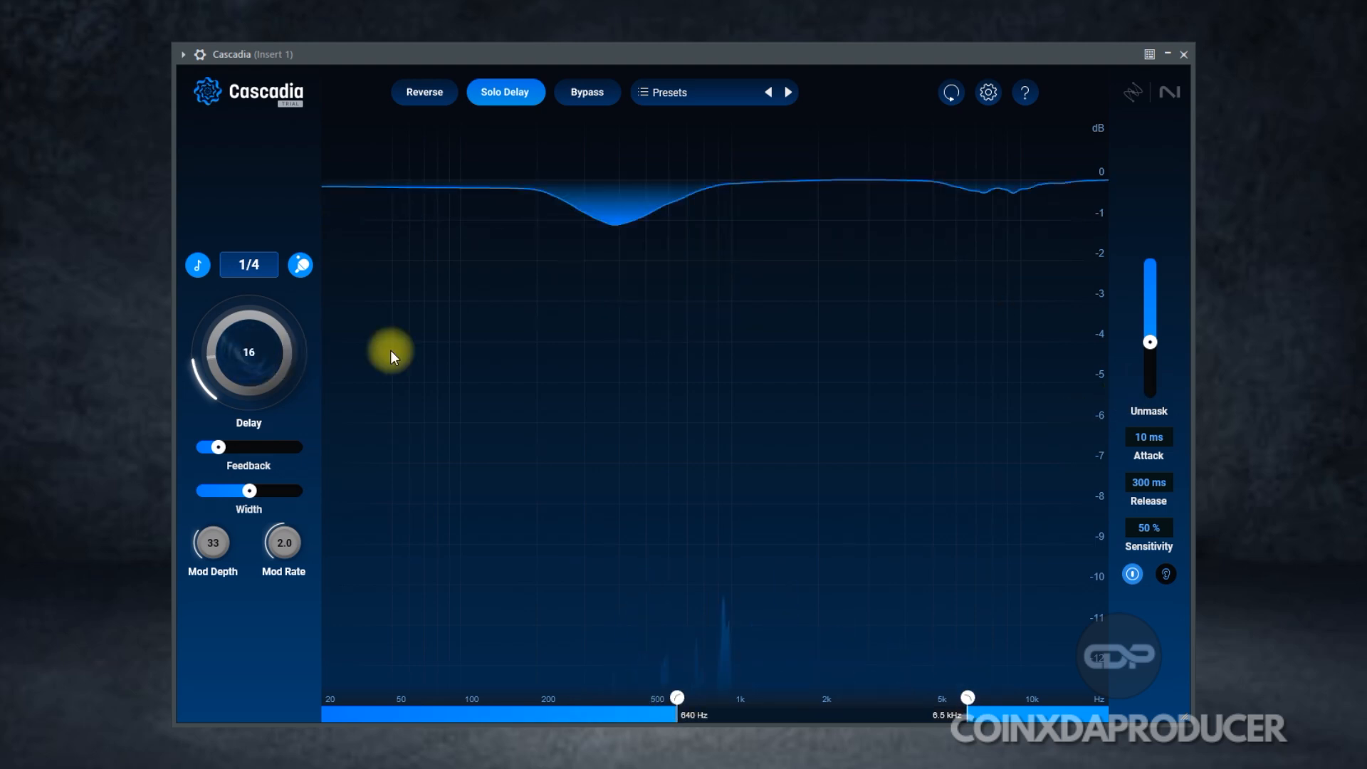
{"action": "left_click_drag", "start_coordinate": [1145, 336], "coordinate": [1154, 329]}
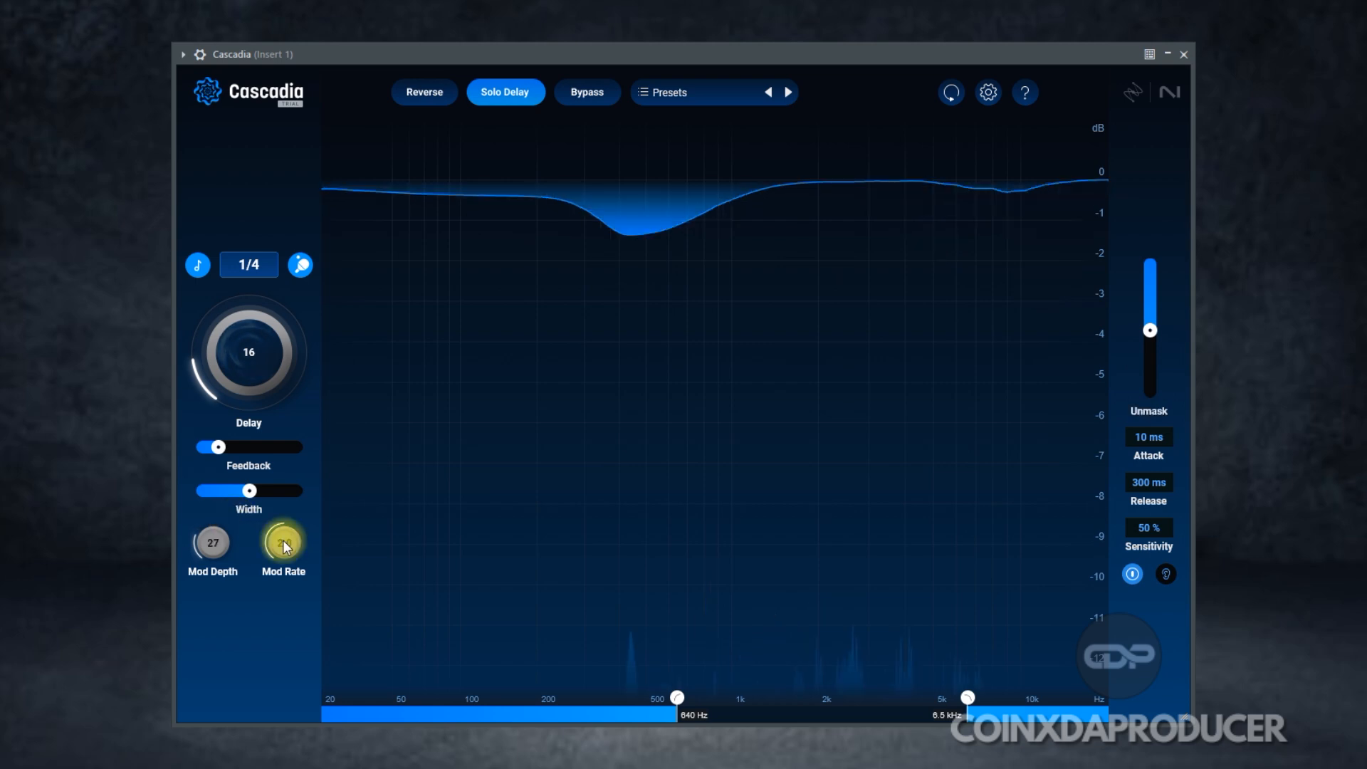
Step: Swing stereo width to 200 % and back to 100 %, set the band to 550 Hz–5.1 kHz, Delay to 15
{"action": "left_click_drag", "start_coordinate": [250, 491], "coordinate": [361, 505]}
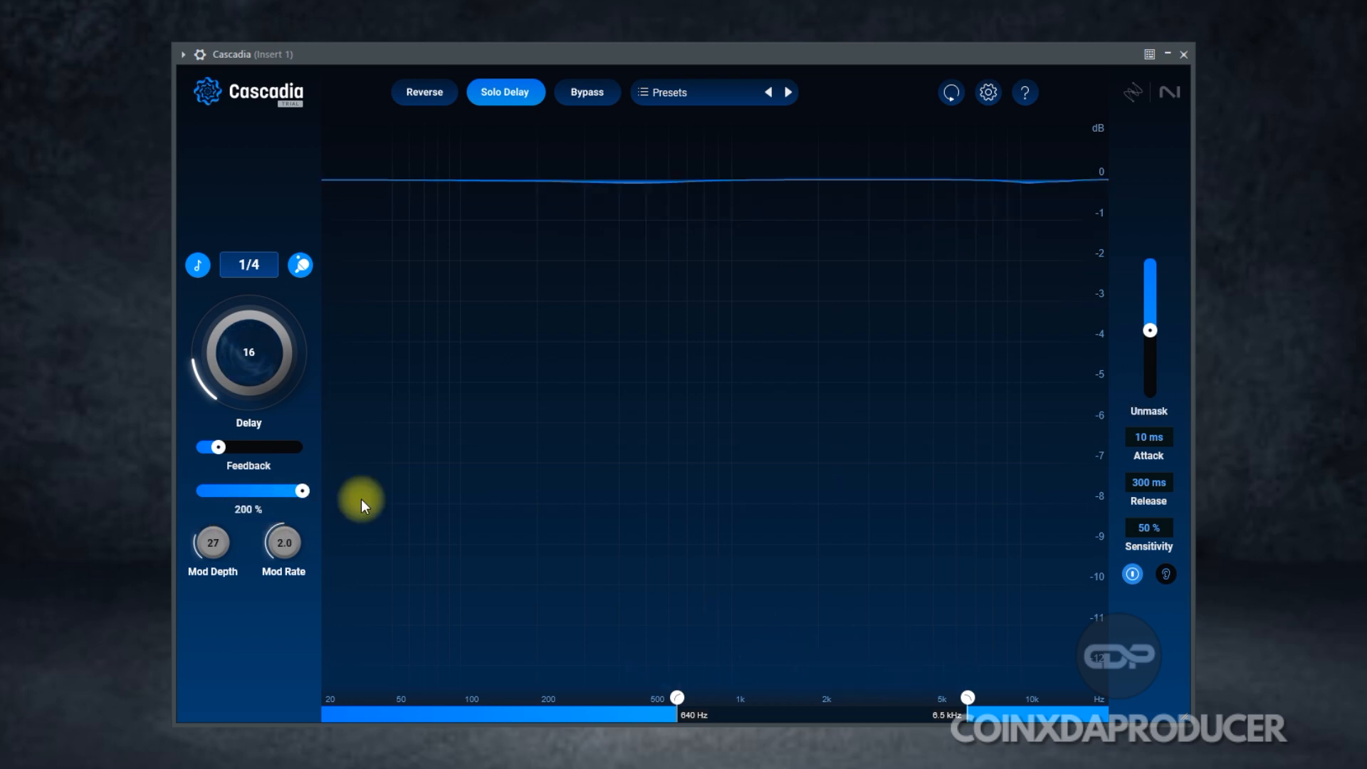
{"action": "left_click", "coordinate": [338, 490]}
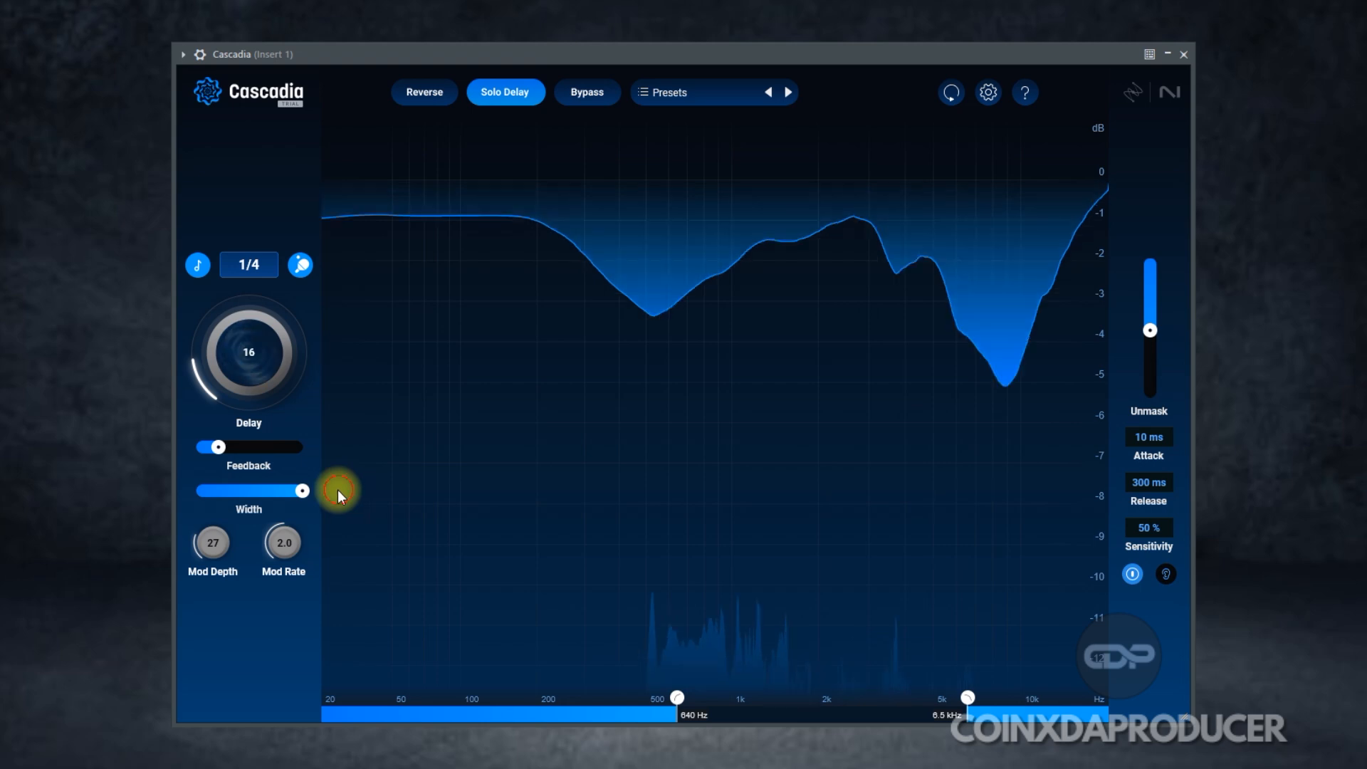
{"action": "left_click_drag", "start_coordinate": [338, 490], "coordinate": [237, 492]}
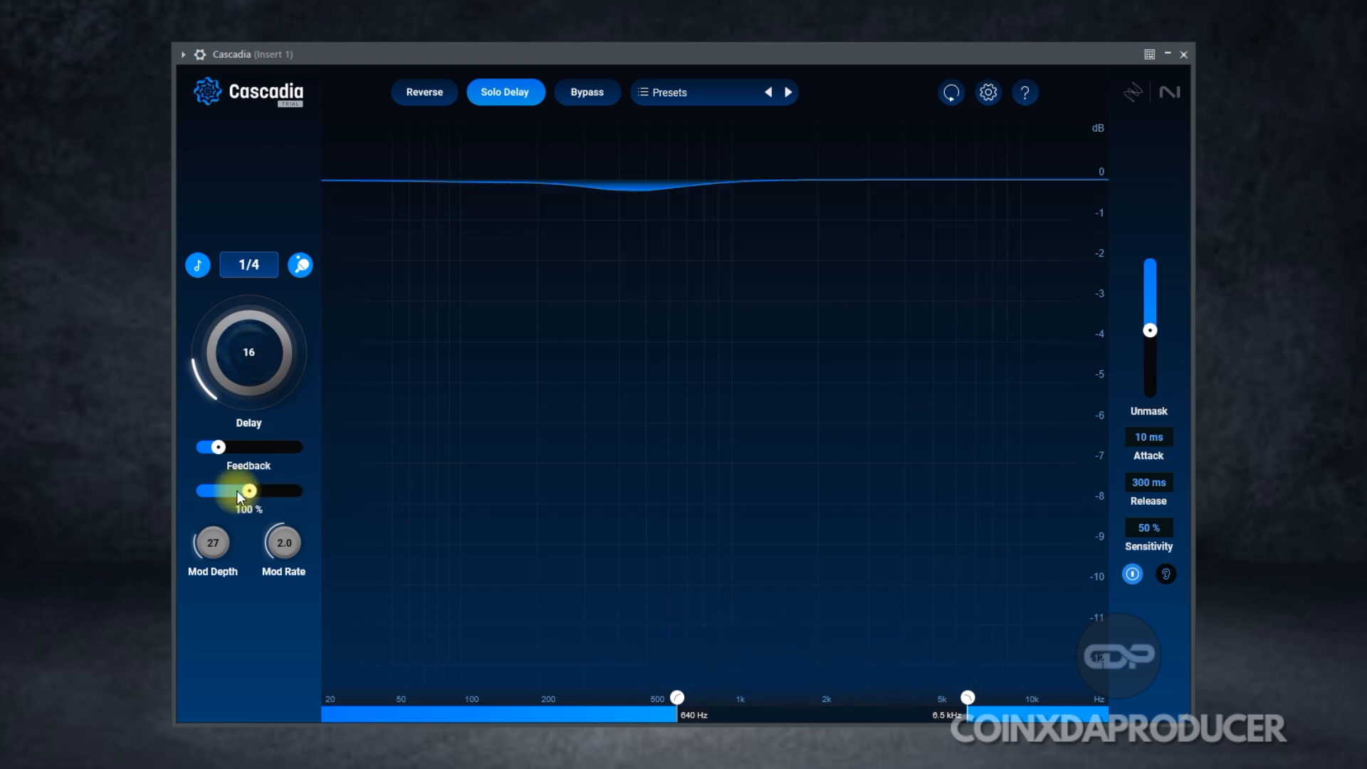
{"action": "left_click_drag", "start_coordinate": [965, 698], "coordinate": [930, 698]}
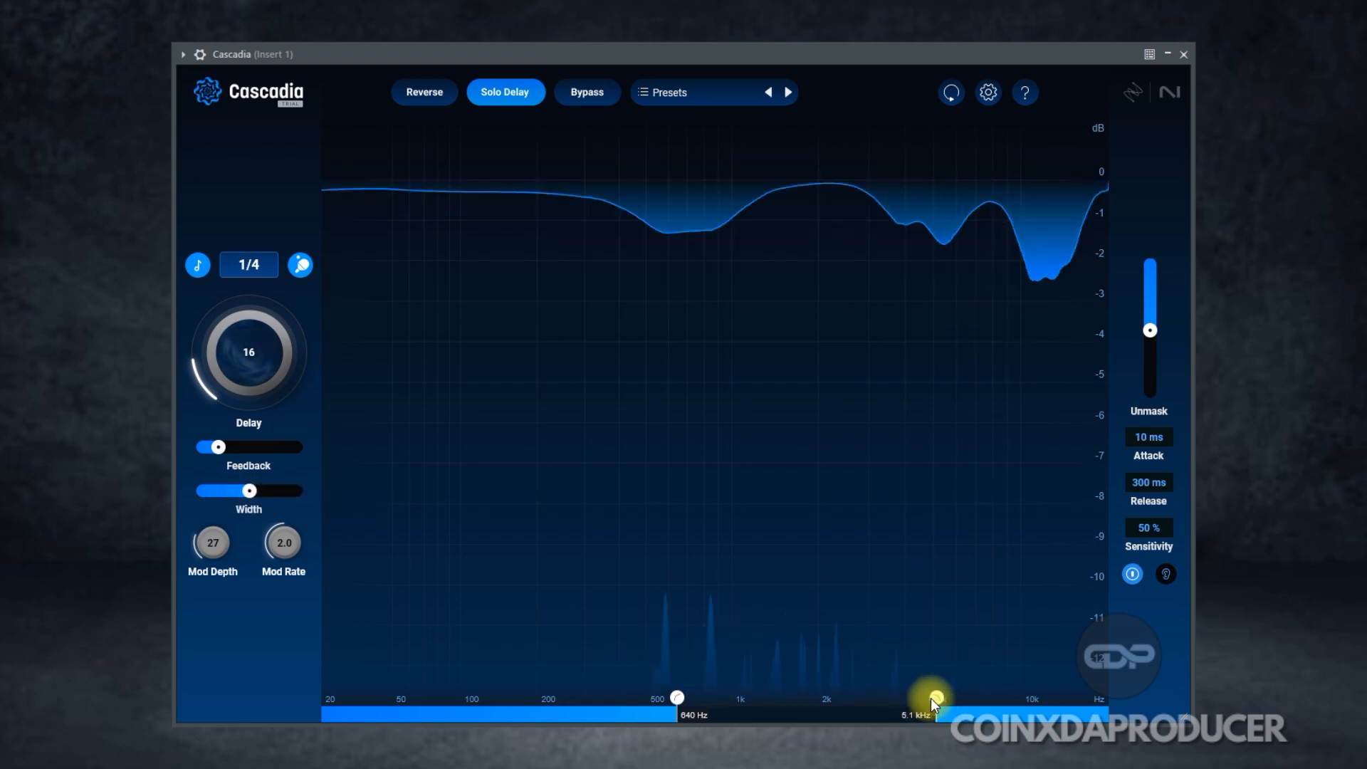
{"action": "left_click_drag", "start_coordinate": [677, 698], "coordinate": [663, 695]}
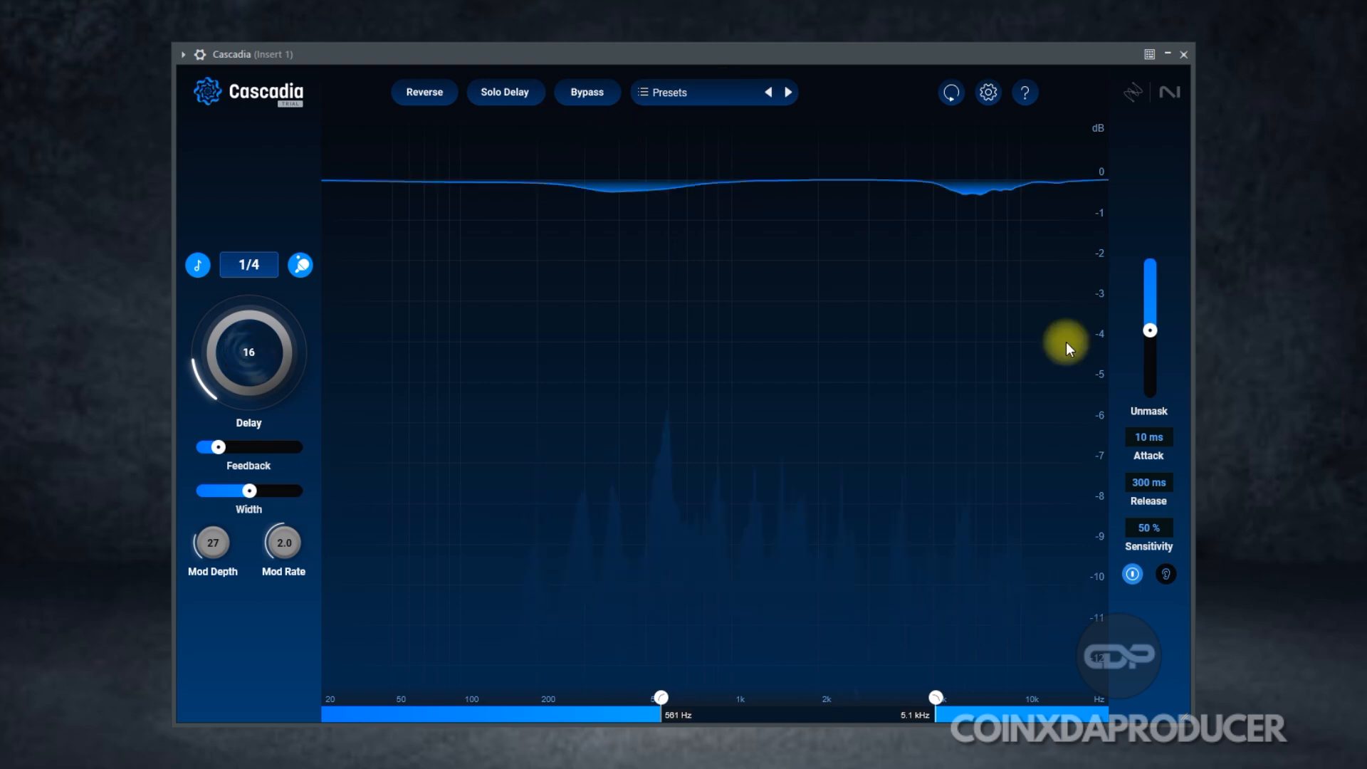
{"action": "left_click_drag", "start_coordinate": [233, 370], "coordinate": [232, 373]}
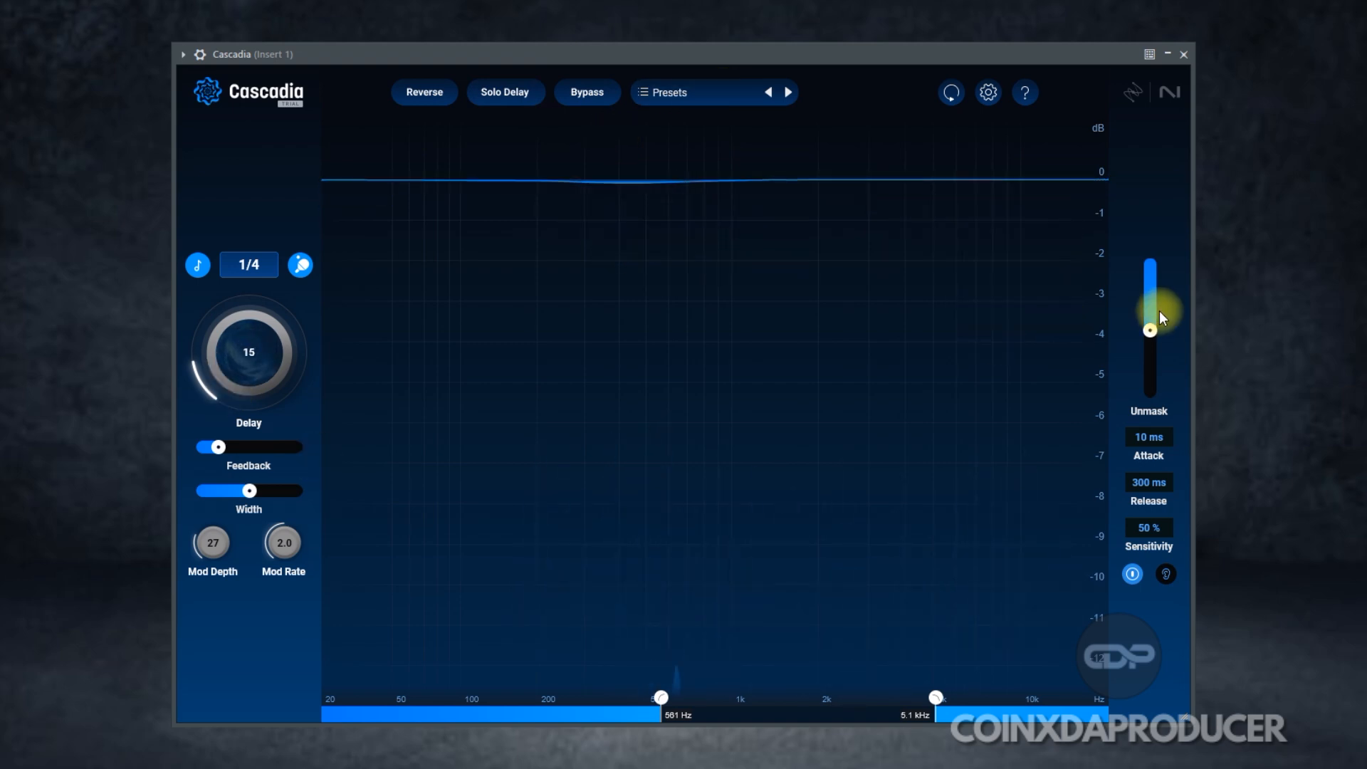
{"action": "mouse_move", "coordinate": [1155, 332]}
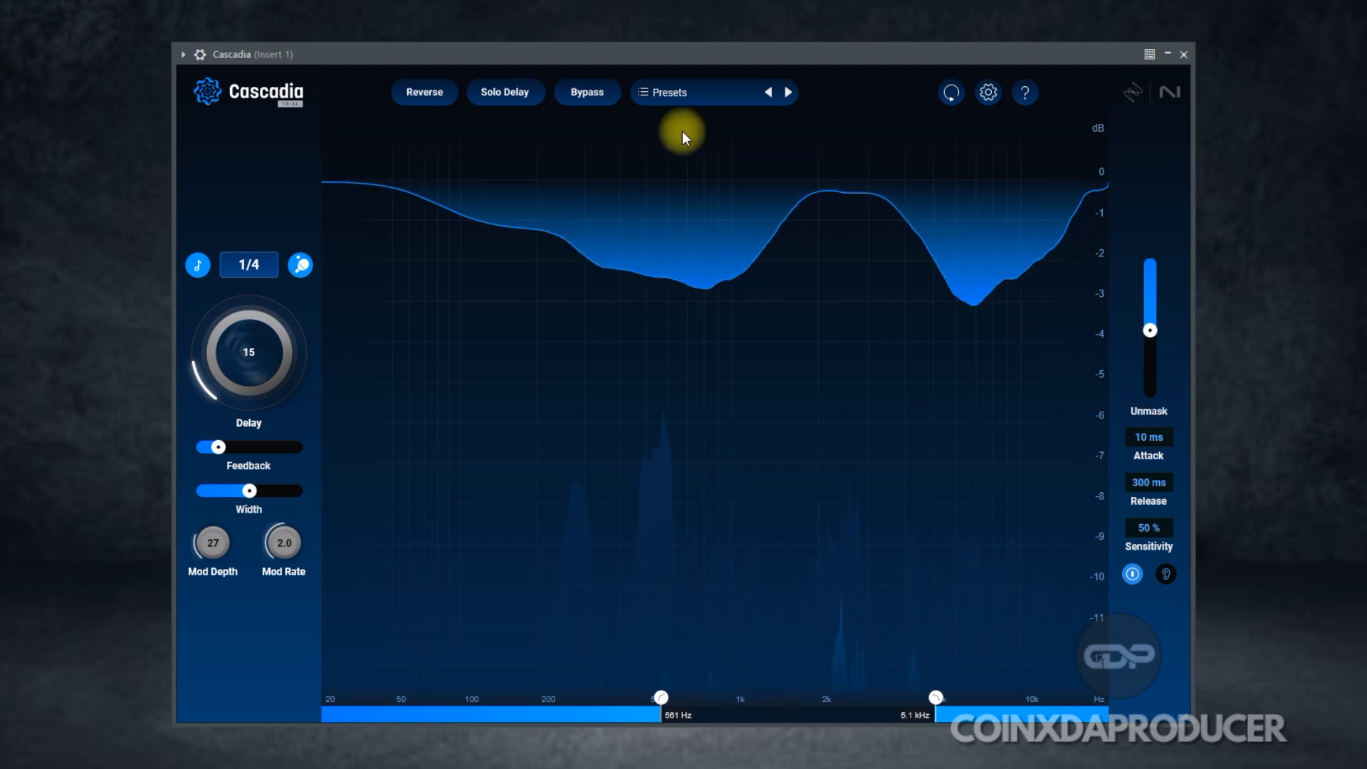
{"action": "left_click", "coordinate": [677, 93]}
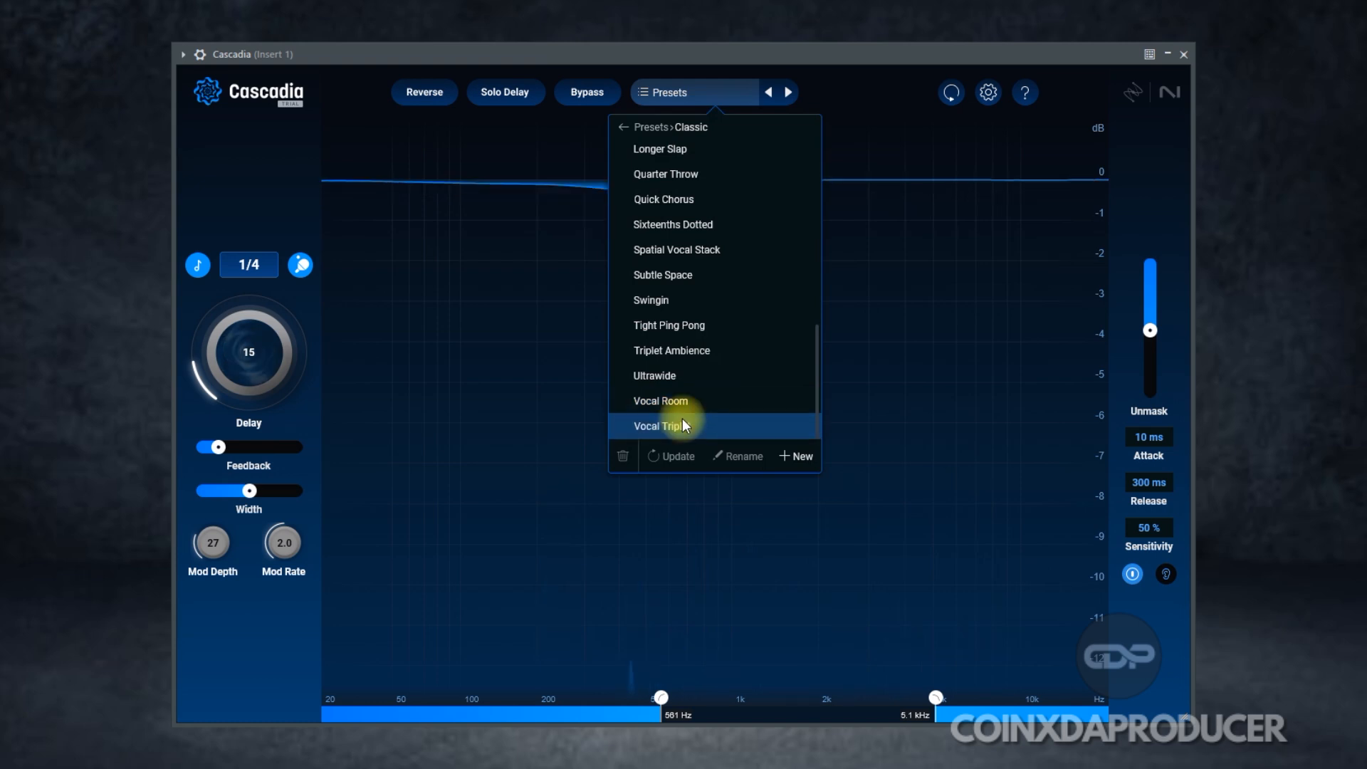
Step: Audition Vocal Room, Vocal Triplet, Ultrawide, Triplet Ambience and Tight Ping Pong, then load Lead Vocal Throws
{"action": "left_click", "coordinate": [676, 400]}
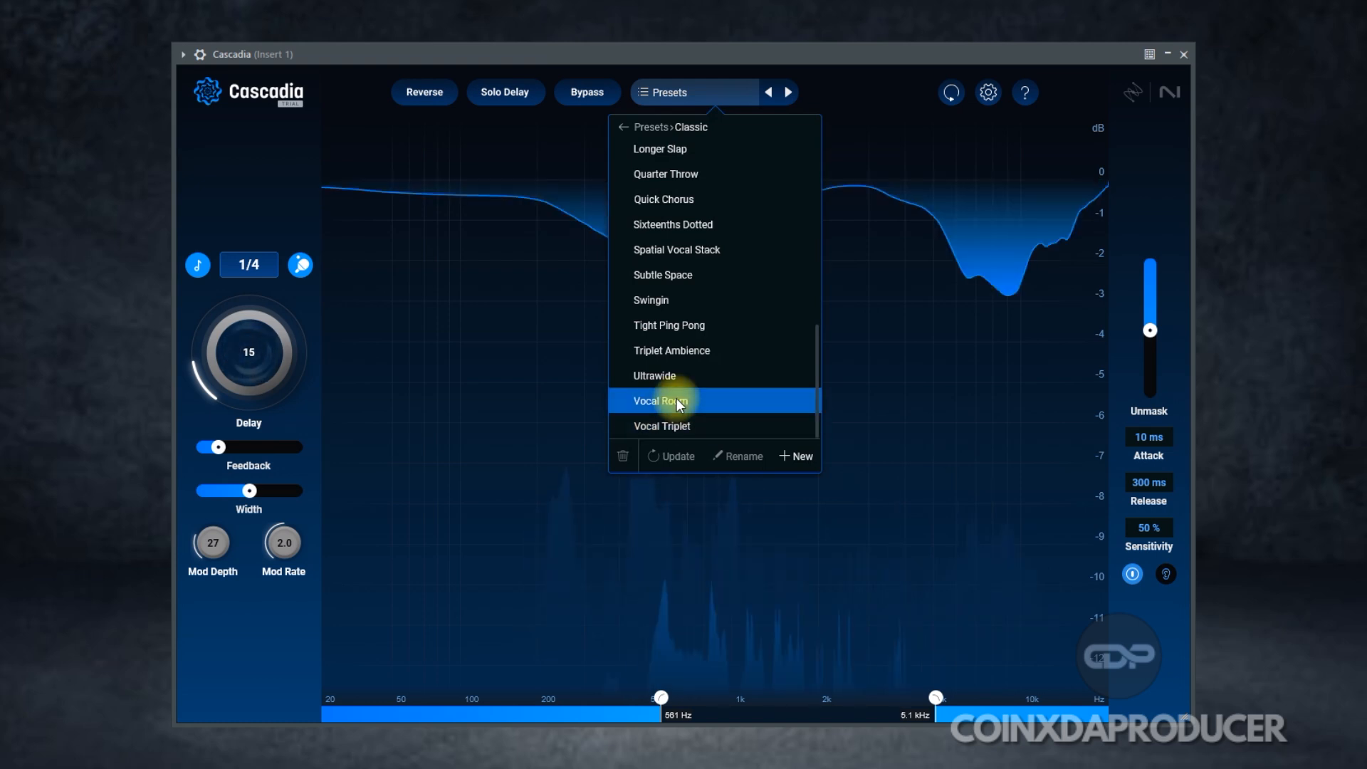
{"action": "left_click", "coordinate": [676, 400]}
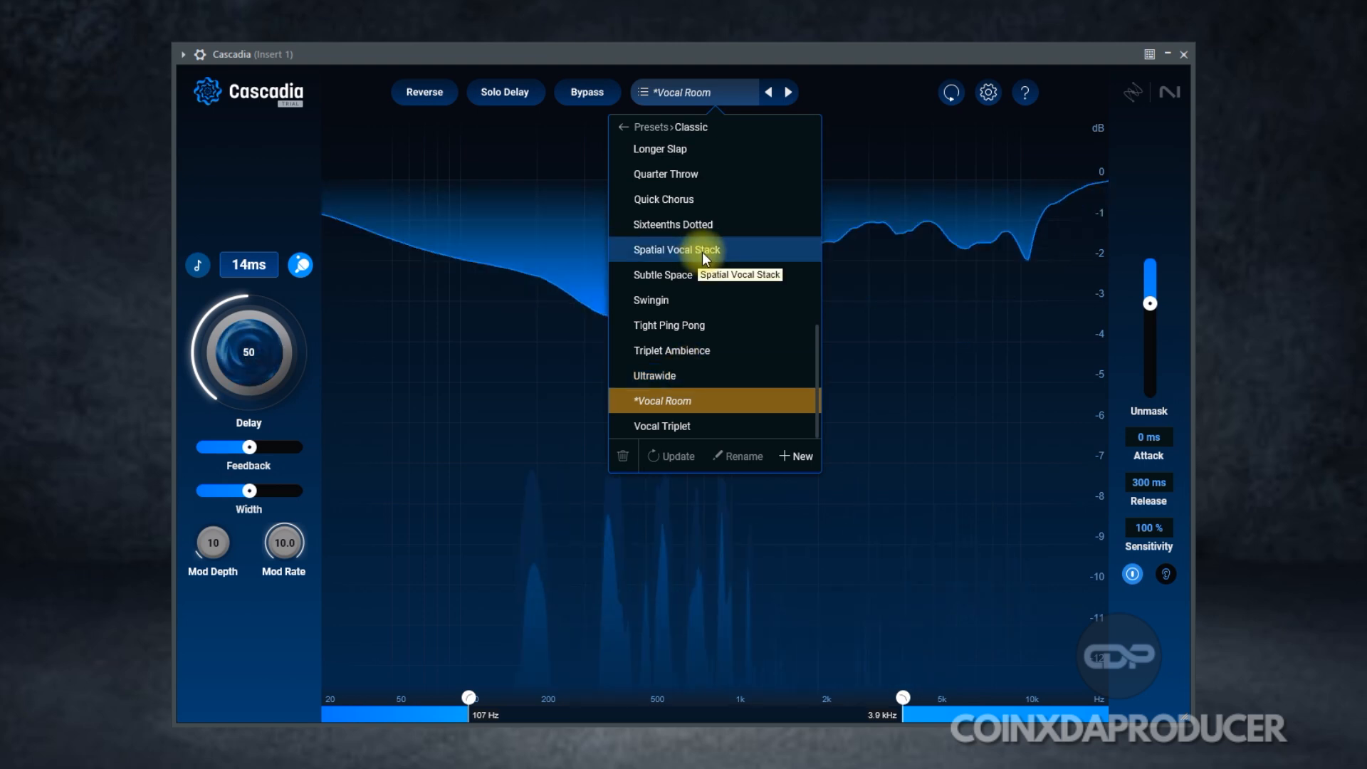
{"action": "left_click", "coordinate": [687, 425]}
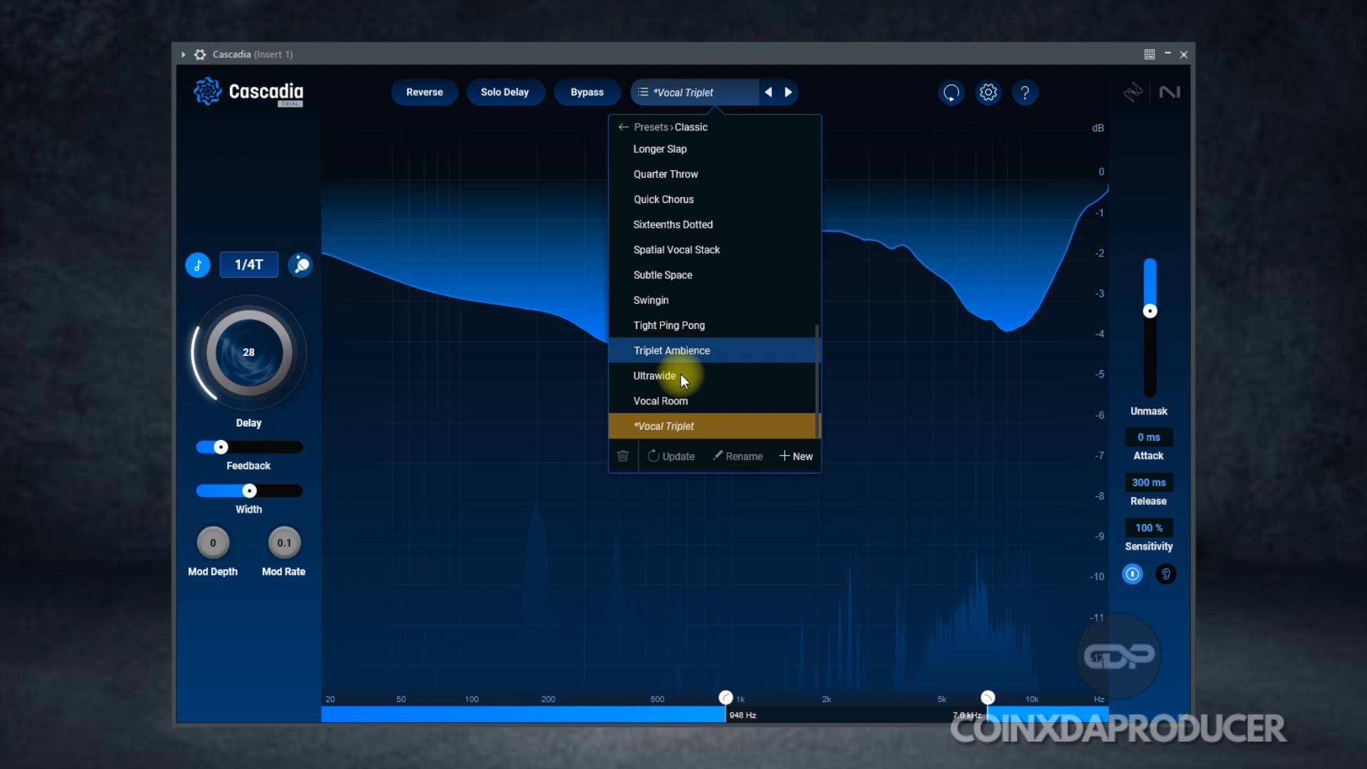
{"action": "left_click", "coordinate": [678, 374]}
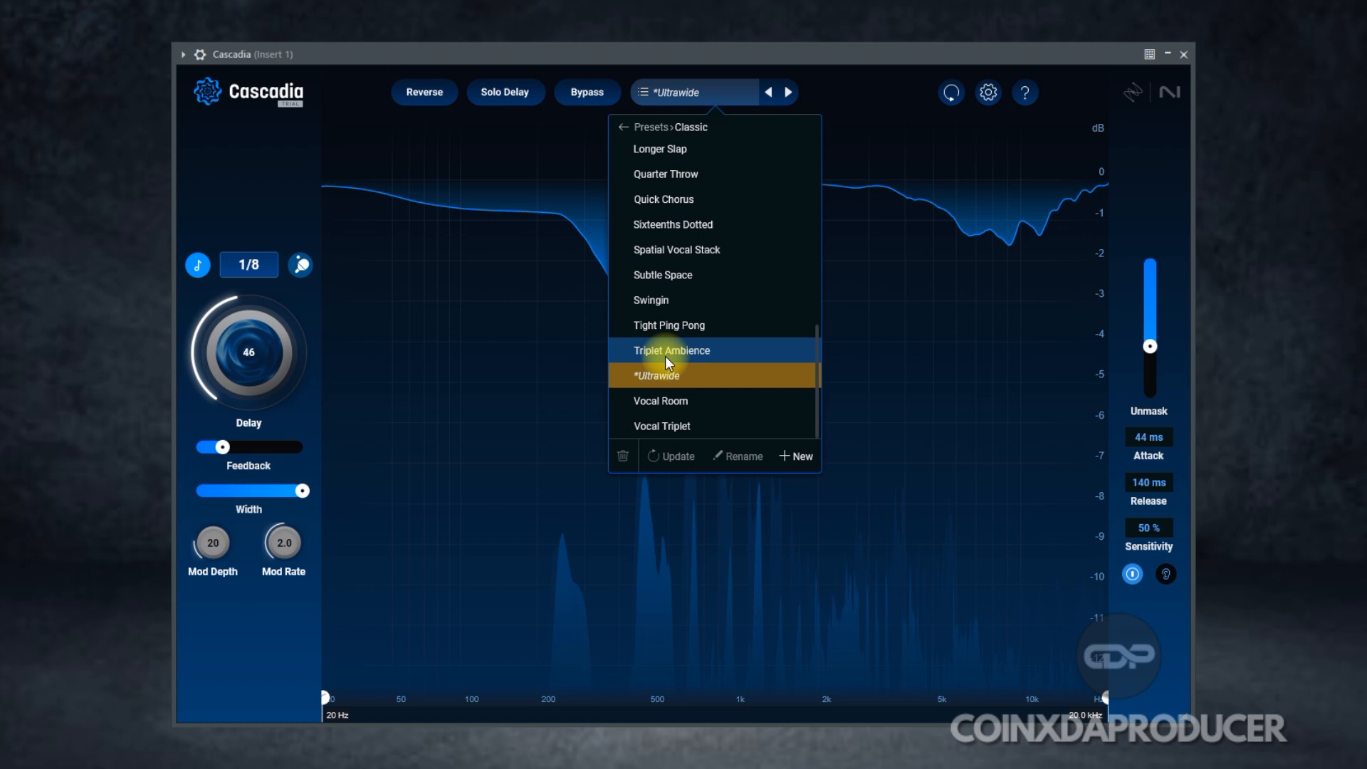
{"action": "left_click", "coordinate": [665, 356]}
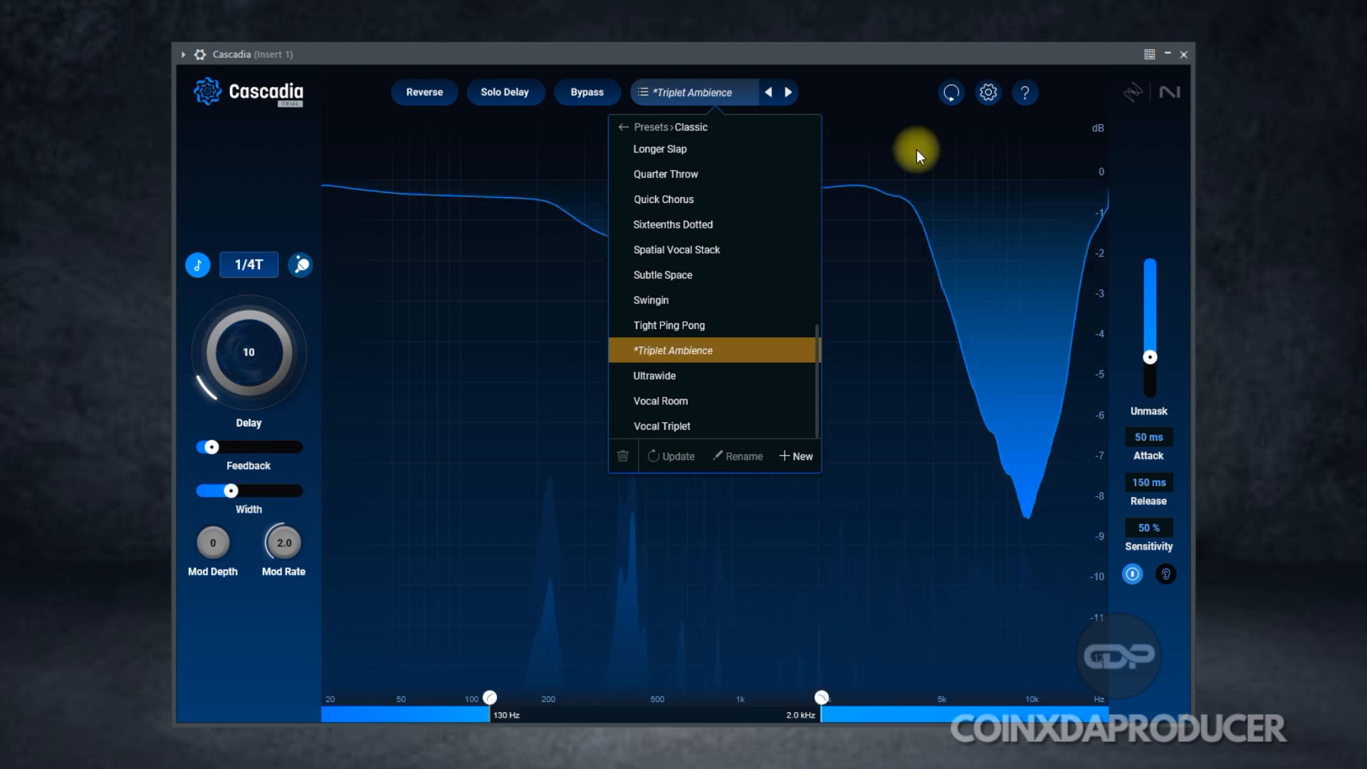
{"action": "left_click", "coordinate": [687, 327]}
{"action": "scroll", "coordinate": [689, 313], "scroll_direction": "up", "scroll_amount": 3}
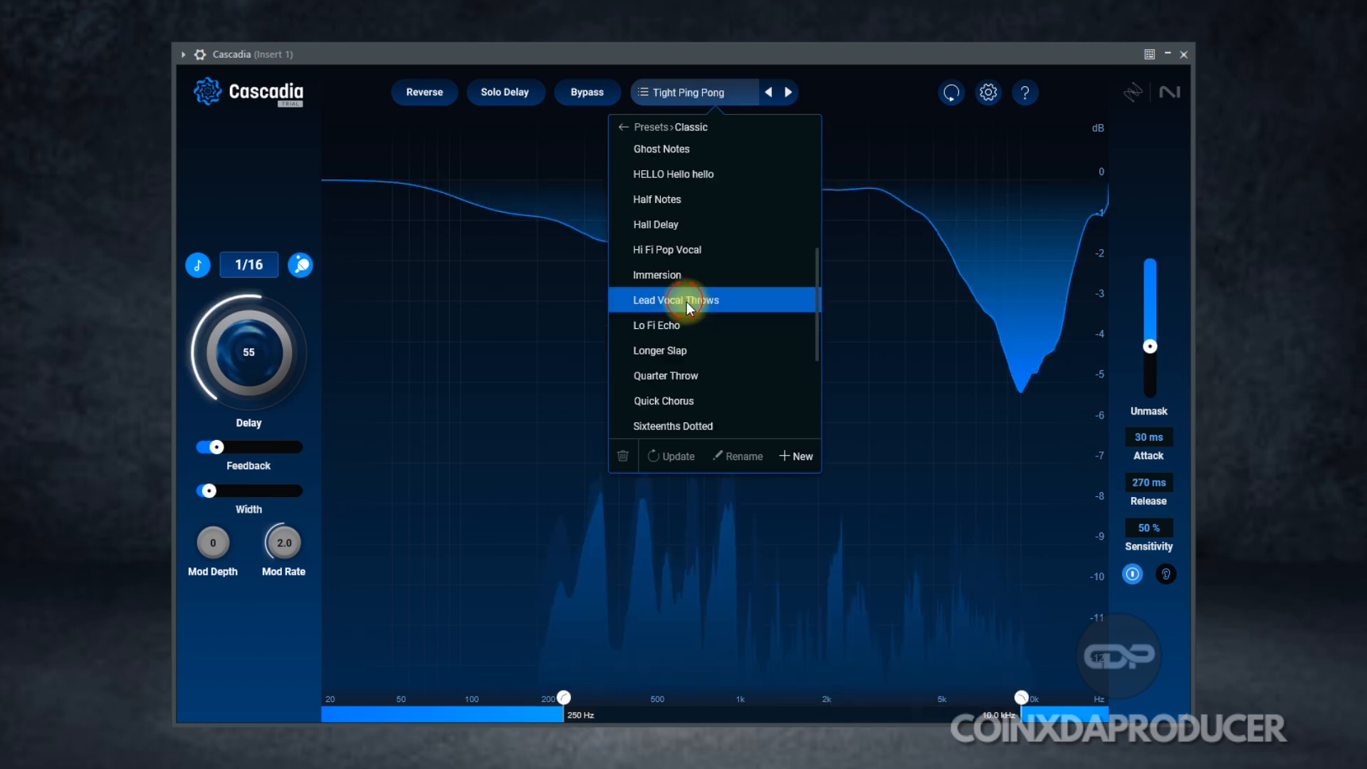
{"action": "left_click", "coordinate": [689, 302]}
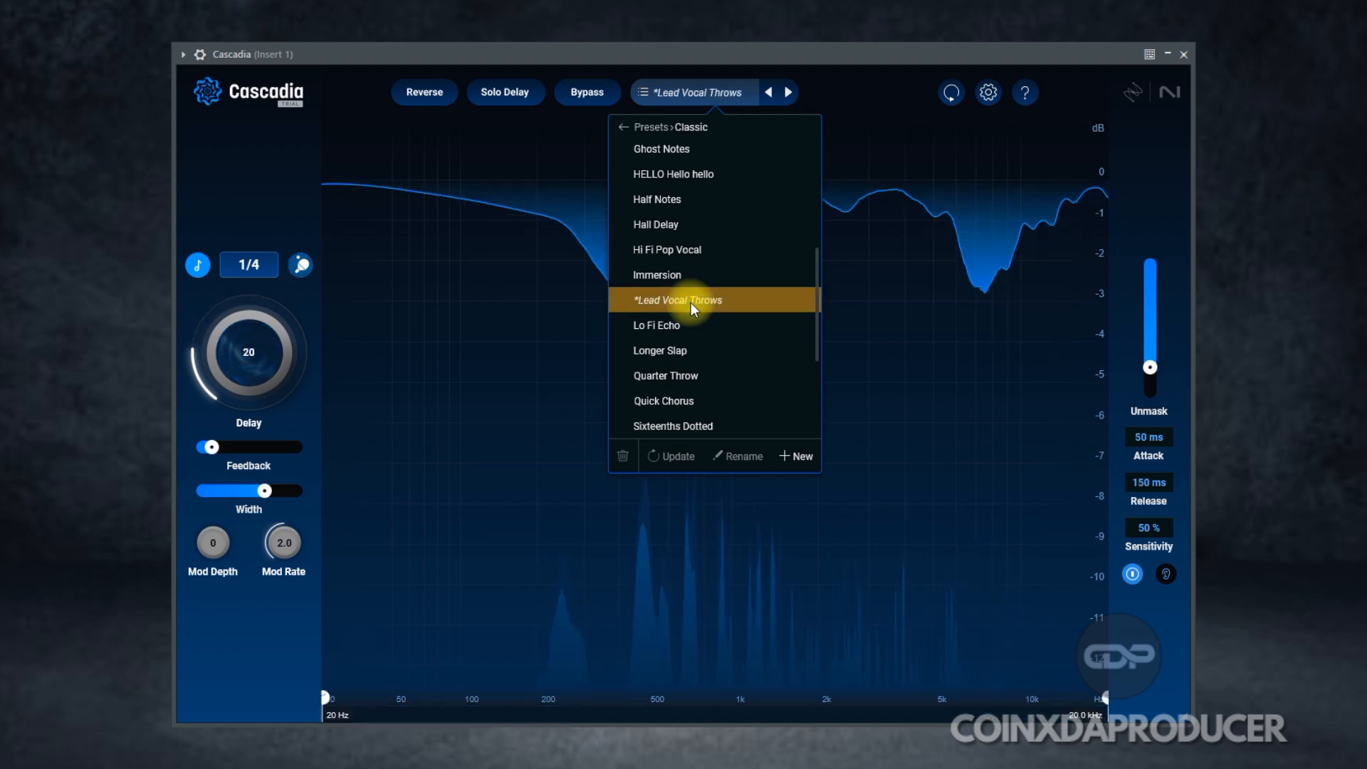
{"action": "left_click", "coordinate": [906, 94]}
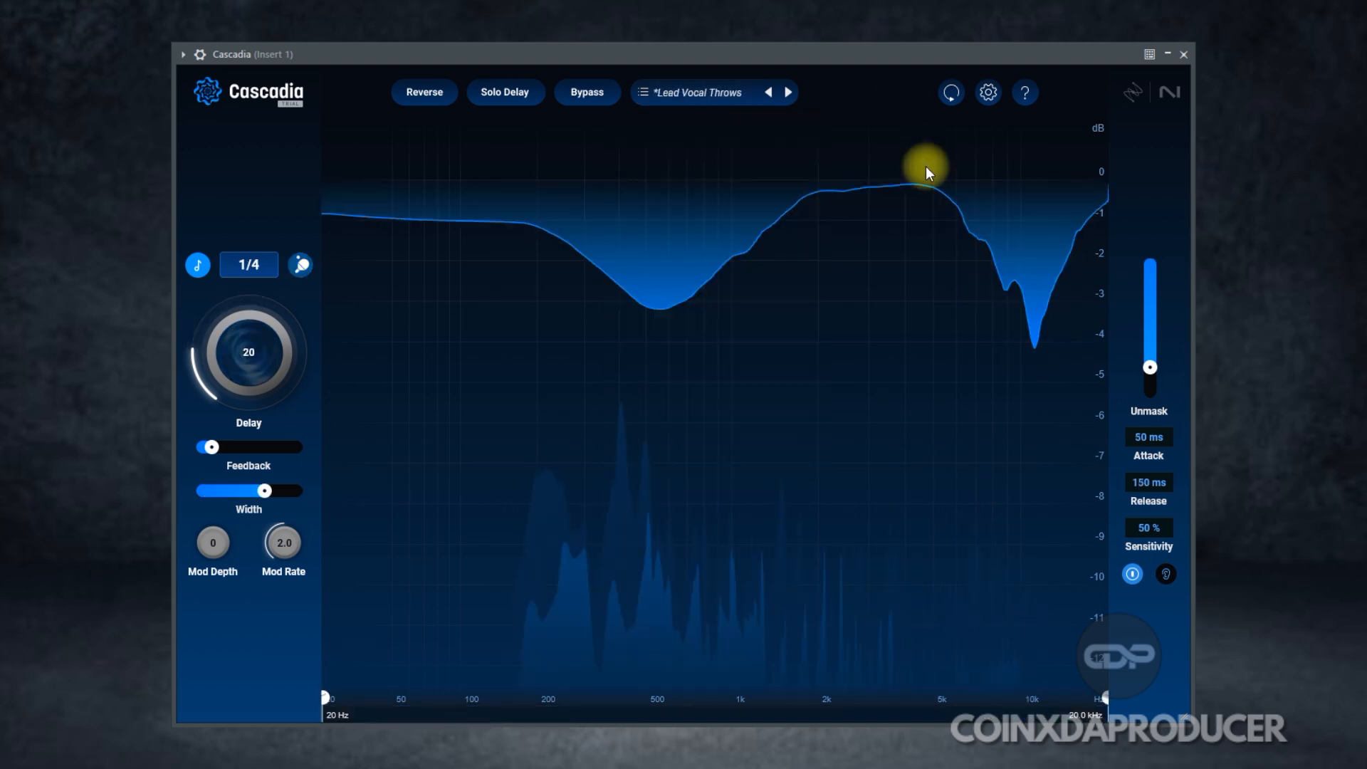